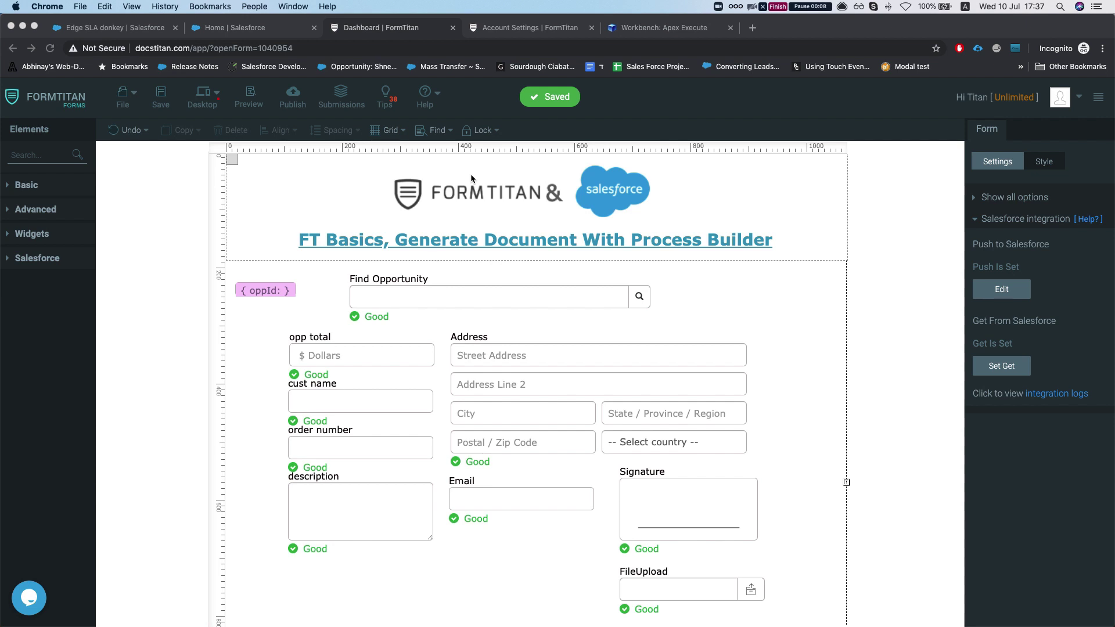
Scroll through the form and select the hidden oppId field
{"action": "scroll", "coordinate": [461, 322], "scroll_direction": "down", "scroll_amount": 2}
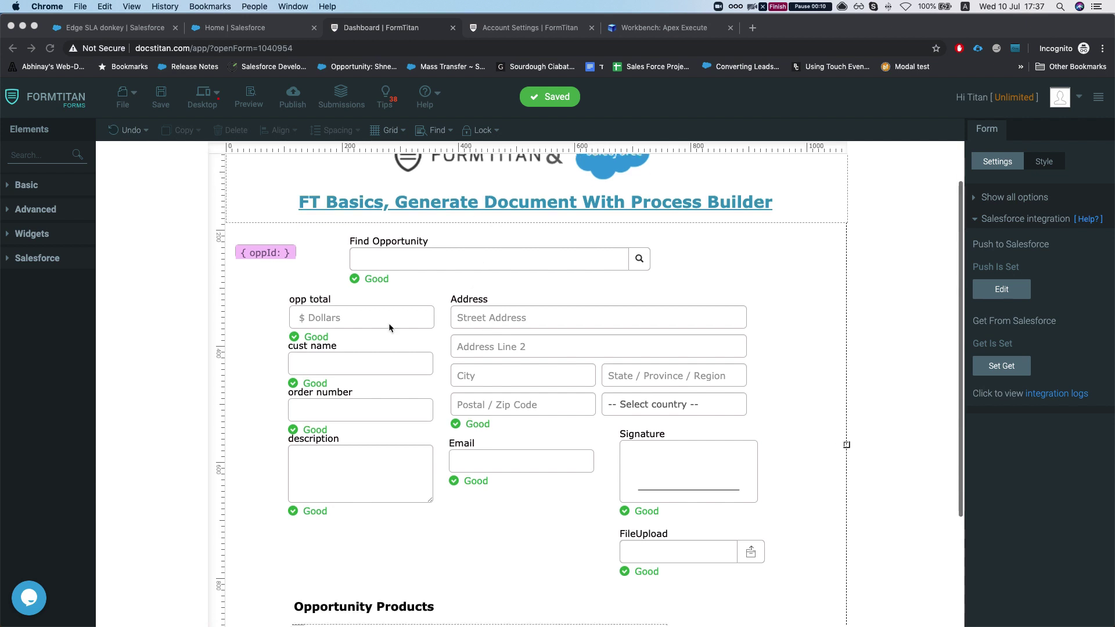
{"action": "scroll", "coordinate": [461, 322], "scroll_direction": "up", "scroll_amount": 2}
{"action": "scroll", "coordinate": [461, 402], "scroll_direction": "down", "scroll_amount": 5}
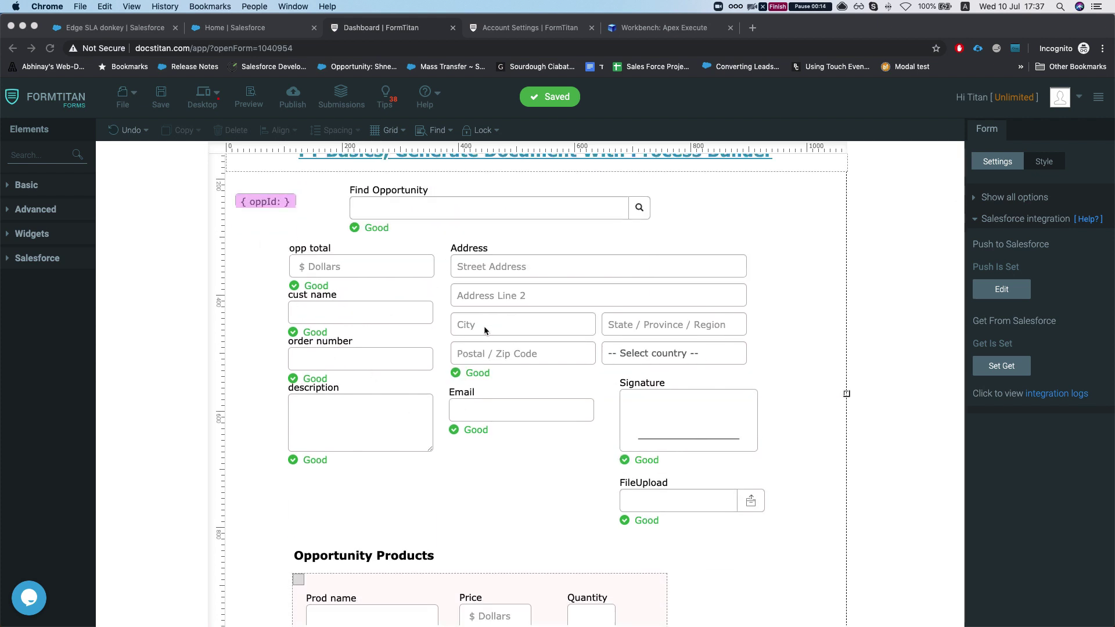
{"action": "scroll", "coordinate": [432, 383], "scroll_direction": "down", "scroll_amount": 5}
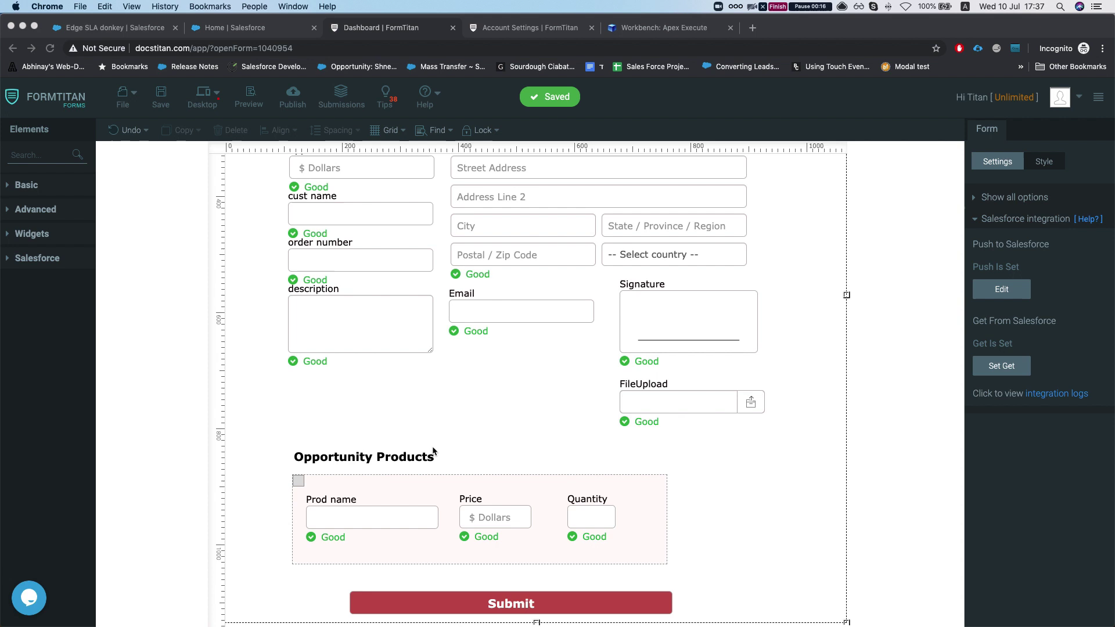
{"action": "scroll", "coordinate": [455, 524], "scroll_direction": "up", "scroll_amount": 3}
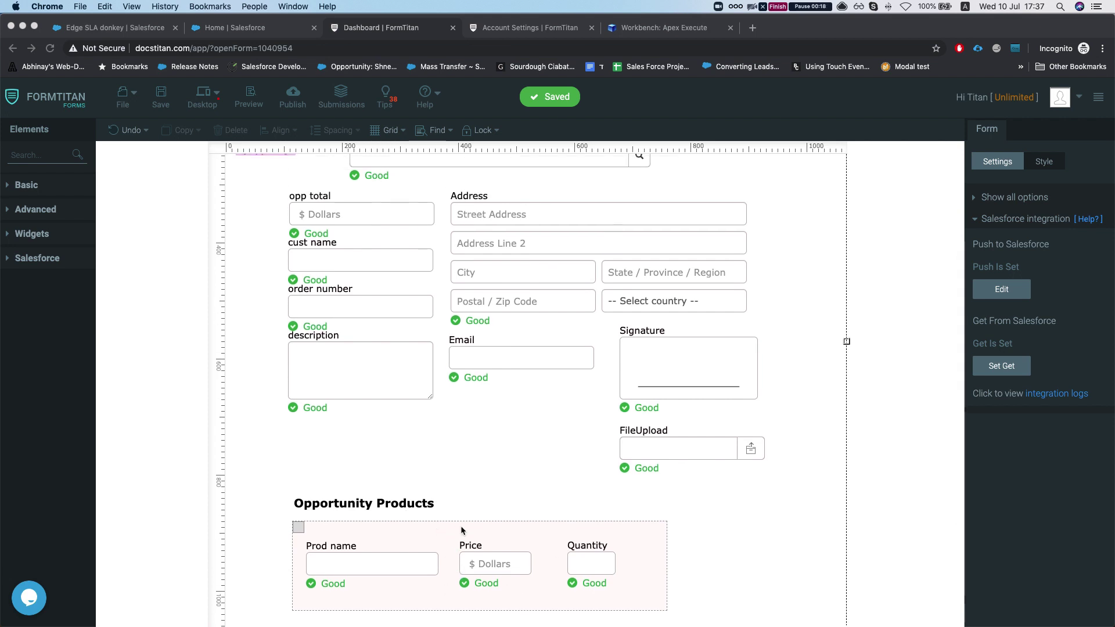
{"action": "scroll", "coordinate": [459, 400], "scroll_direction": "up", "scroll_amount": 7}
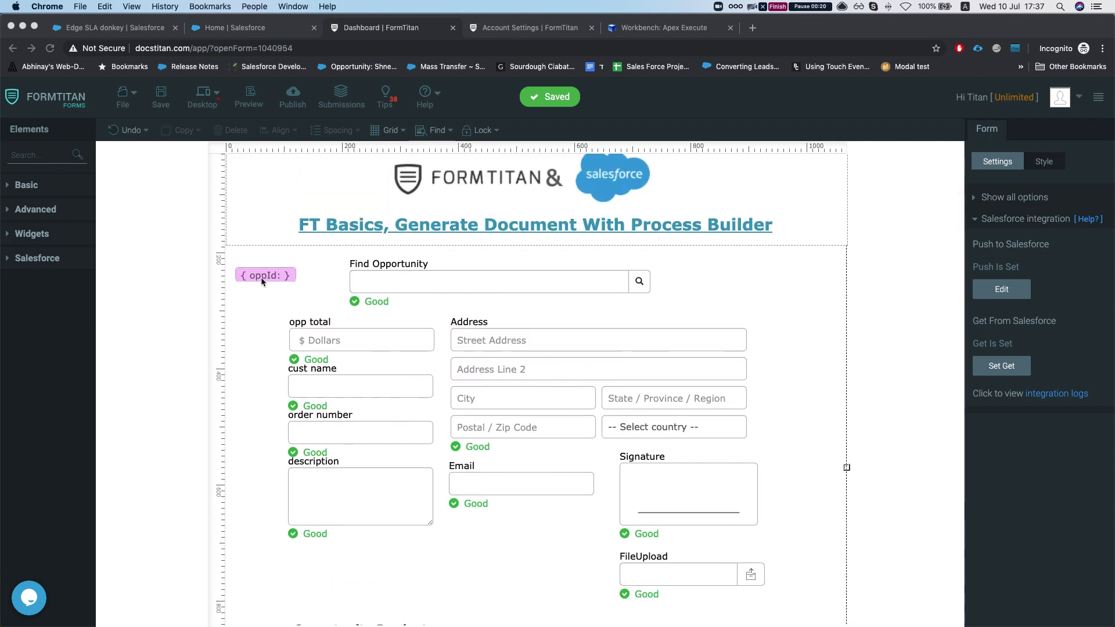
{"action": "left_click", "coordinate": [278, 281]}
{"action": "left_click", "coordinate": [292, 280]}
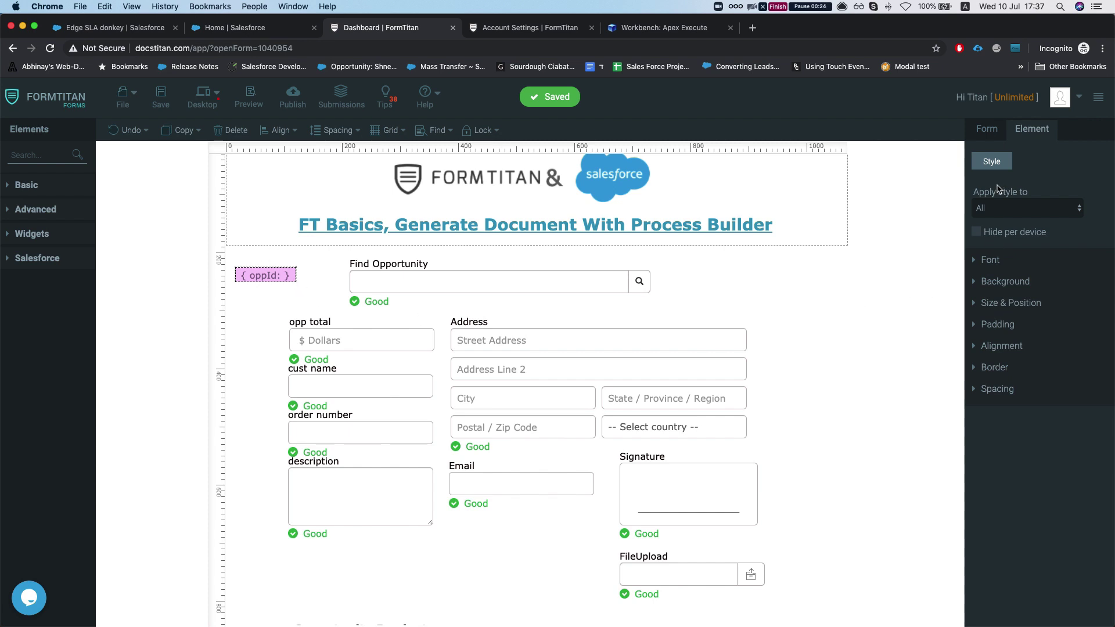
Review the Content Version push object's mapped fields, then close everything without changes
{"action": "left_click", "coordinate": [987, 129]}
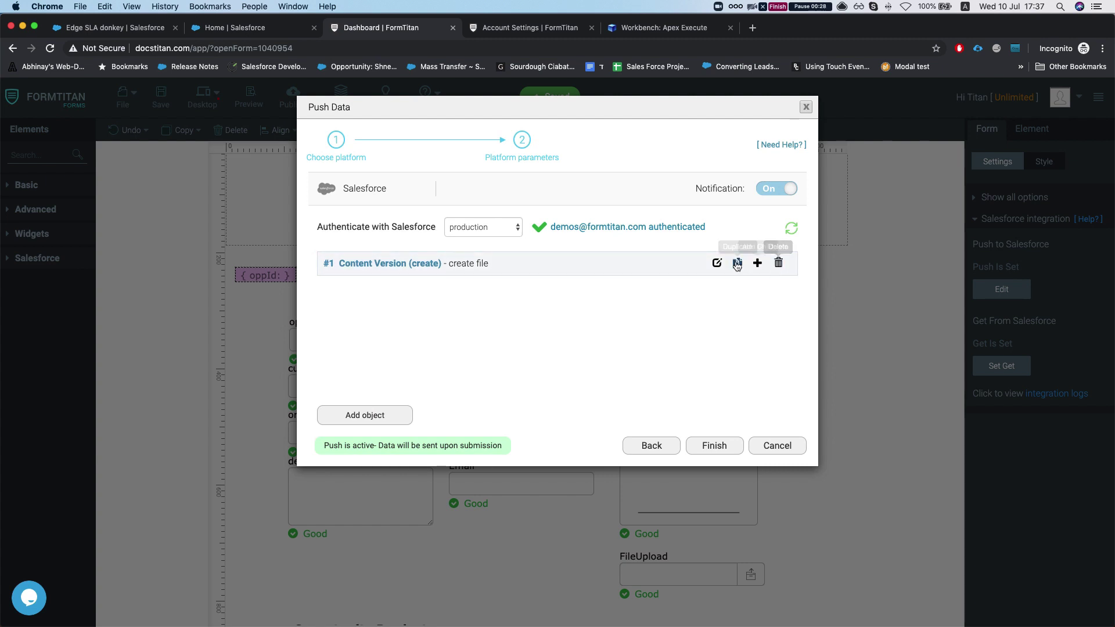
{"action": "left_click", "coordinate": [718, 264]}
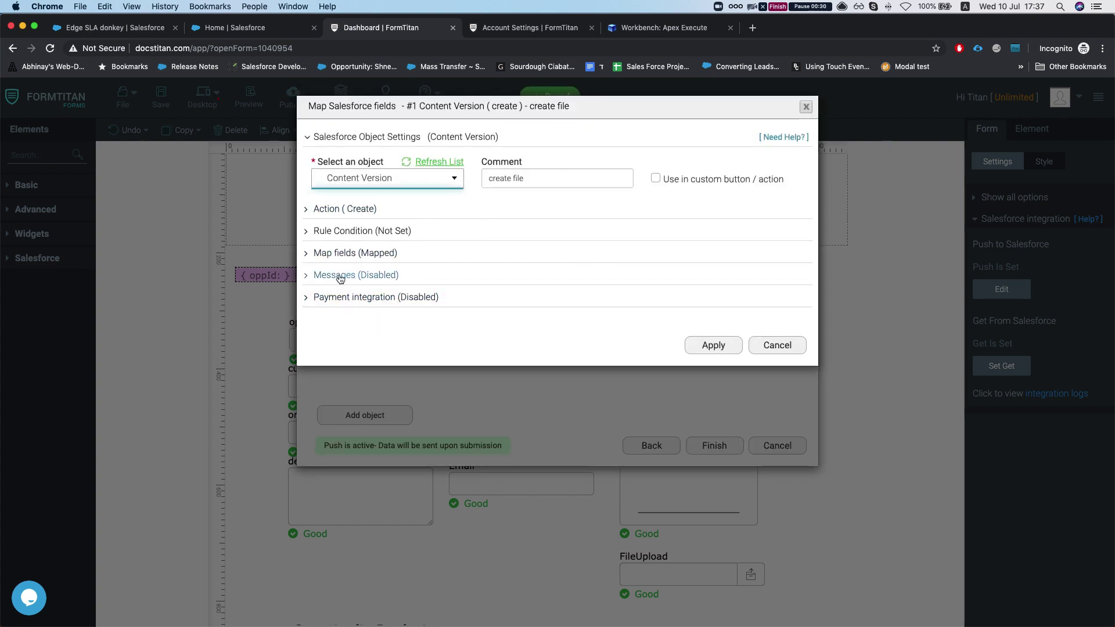
{"action": "left_click", "coordinate": [325, 253]}
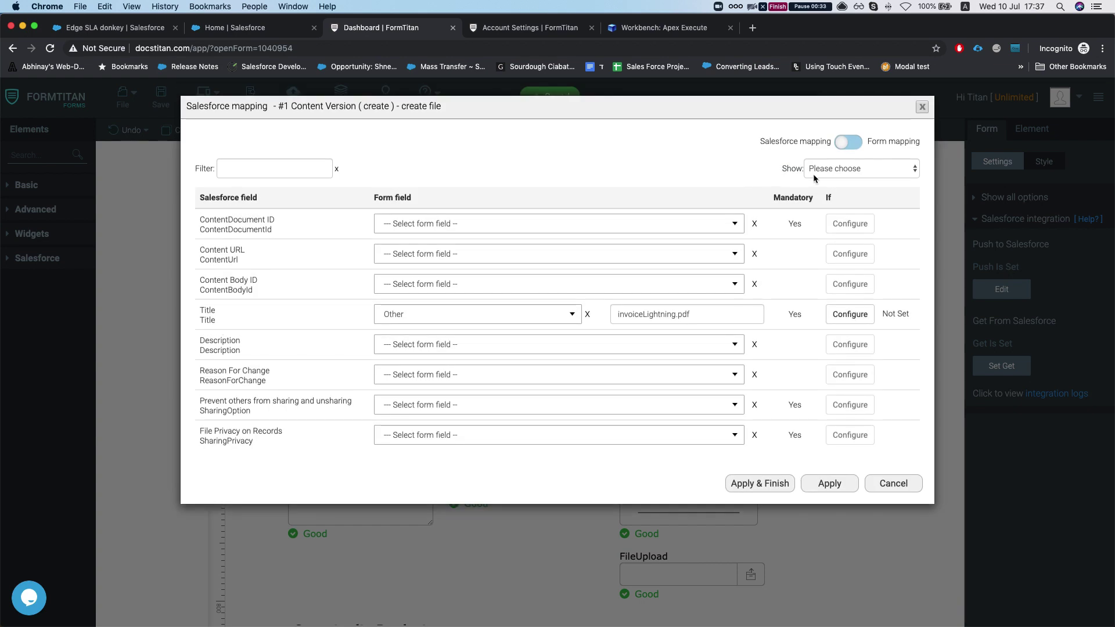
{"action": "left_click", "coordinate": [818, 170]}
{"action": "left_click", "coordinate": [839, 201]}
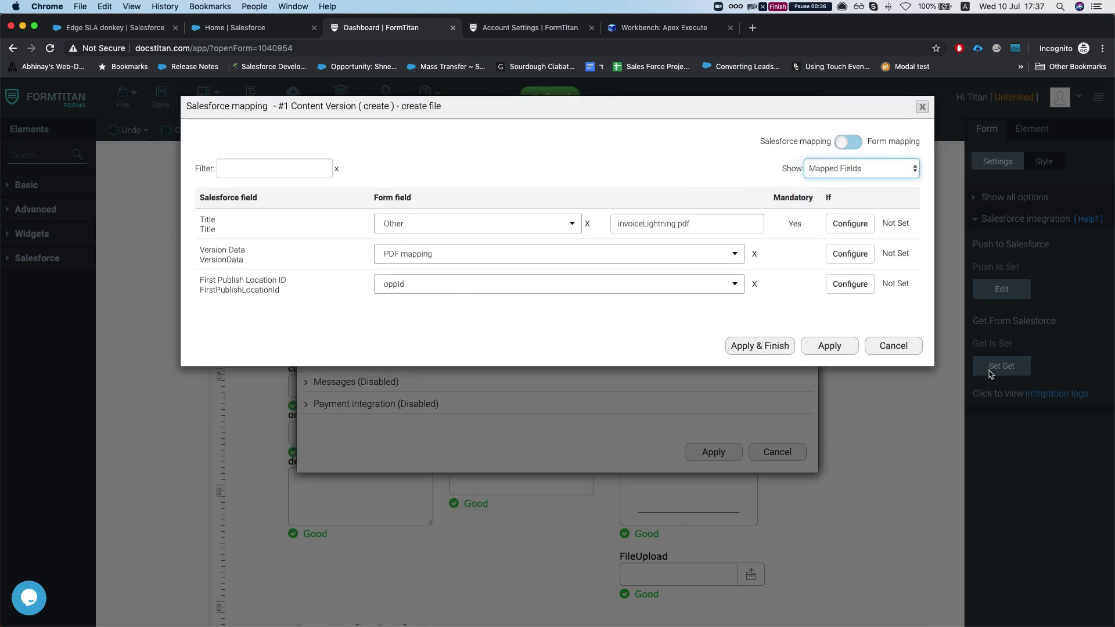
{"action": "left_click", "coordinate": [901, 345]}
{"action": "left_click", "coordinate": [778, 451]}
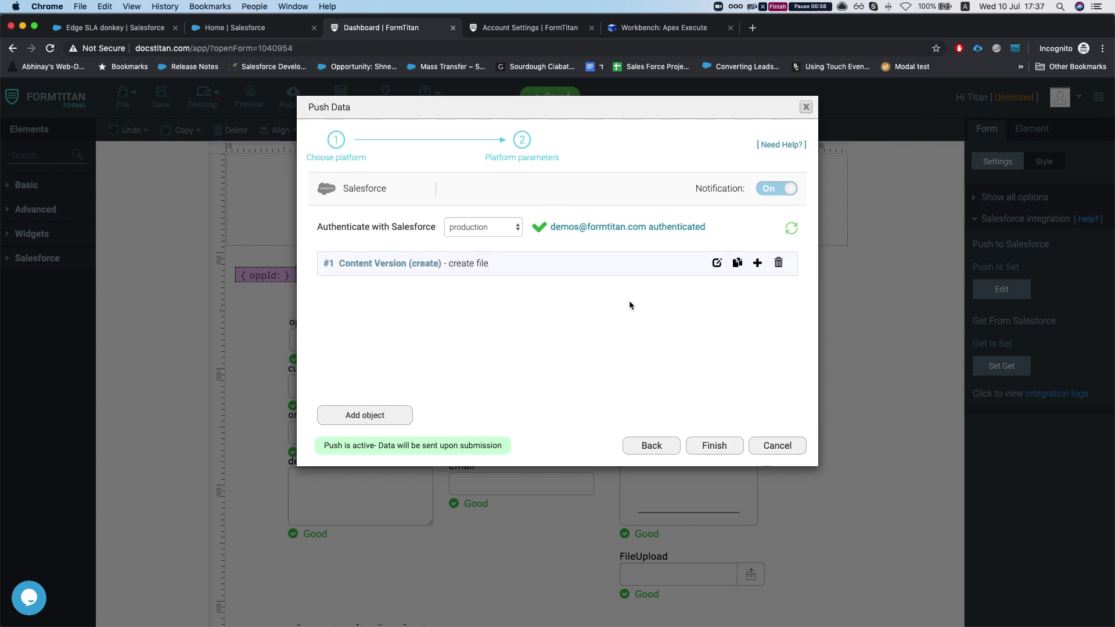
{"action": "left_click", "coordinate": [777, 445]}
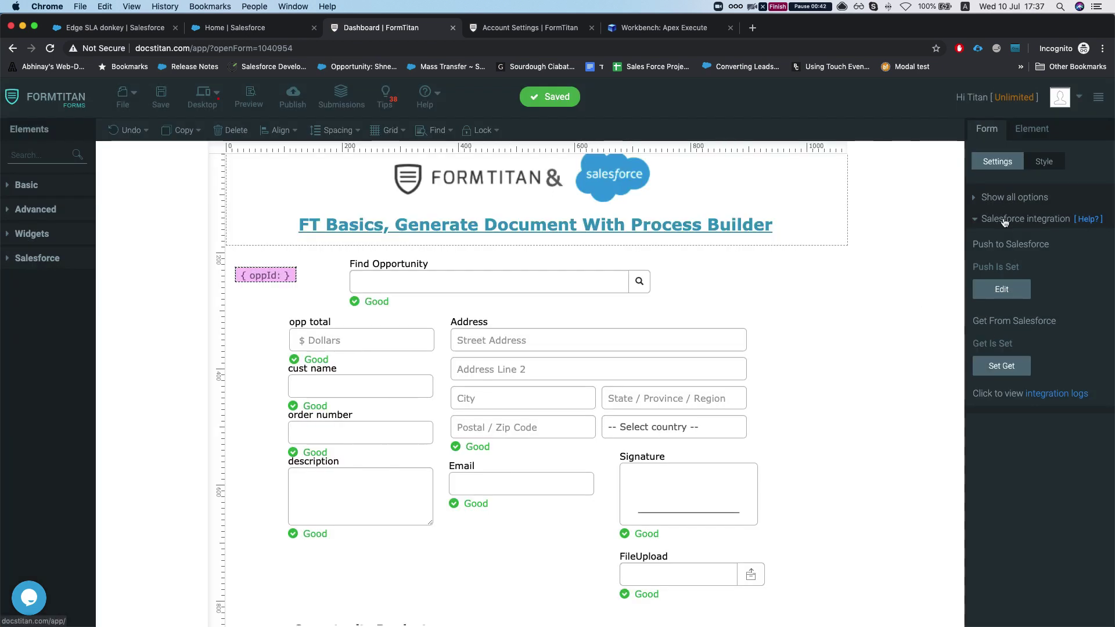
Open the Default PDF template under Document generation for editing
{"action": "left_click", "coordinate": [1005, 221]}
{"action": "left_click", "coordinate": [1014, 285]}
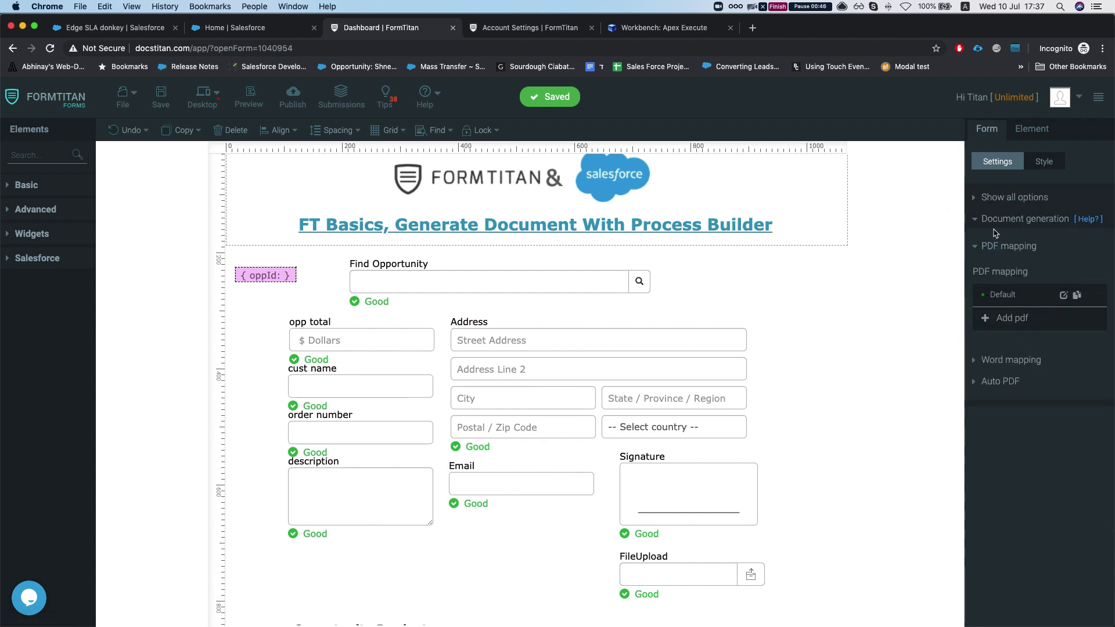
{"action": "left_click", "coordinate": [1063, 295]}
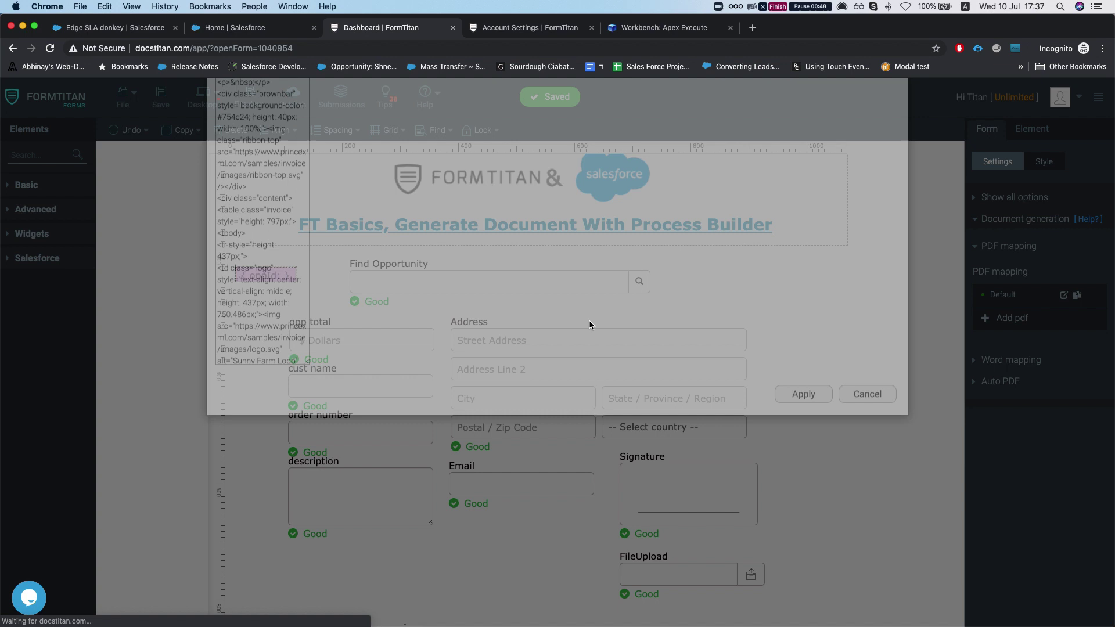
{"action": "scroll", "coordinate": [453, 351], "scroll_direction": "down", "scroll_amount": 6}
{"action": "scroll", "coordinate": [348, 351], "scroll_direction": "up", "scroll_amount": 6}
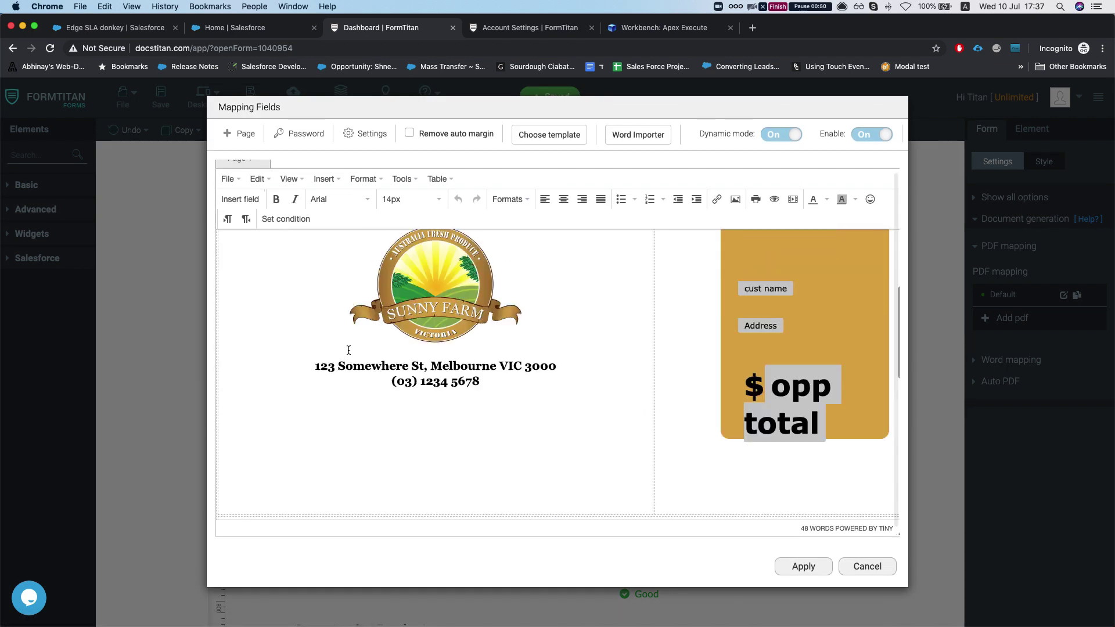
{"action": "scroll", "coordinate": [348, 351], "scroll_direction": "up", "scroll_amount": 3}
{"action": "scroll", "coordinate": [345, 349], "scroll_direction": "down", "scroll_amount": 8}
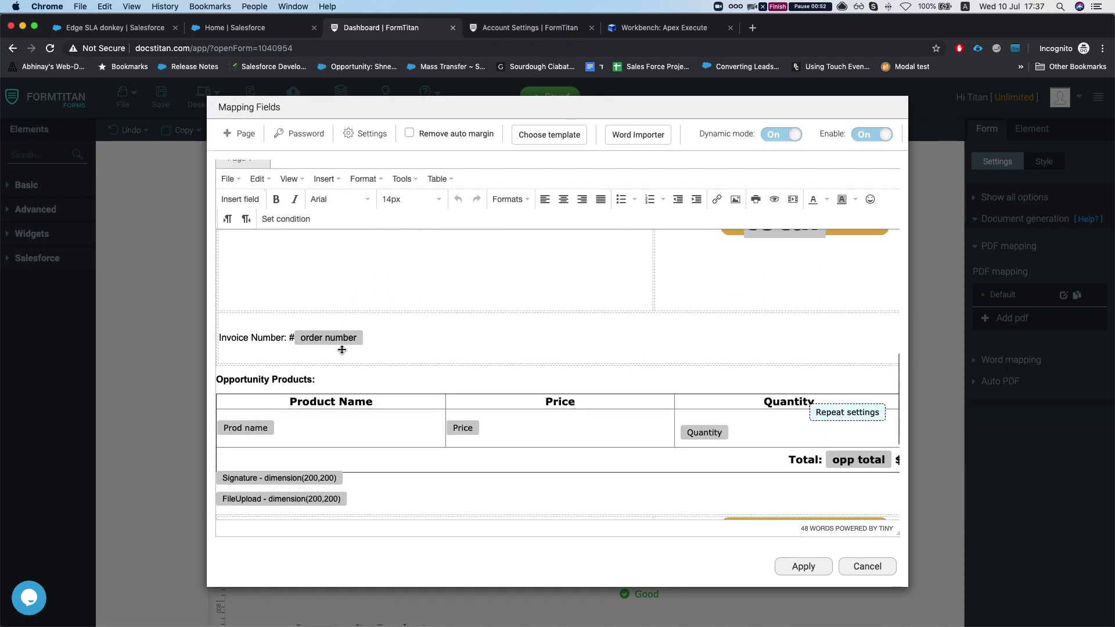
{"action": "scroll", "coordinate": [342, 349], "scroll_direction": "down", "scroll_amount": 5}
{"action": "scroll", "coordinate": [336, 348], "scroll_direction": "up", "scroll_amount": 10}
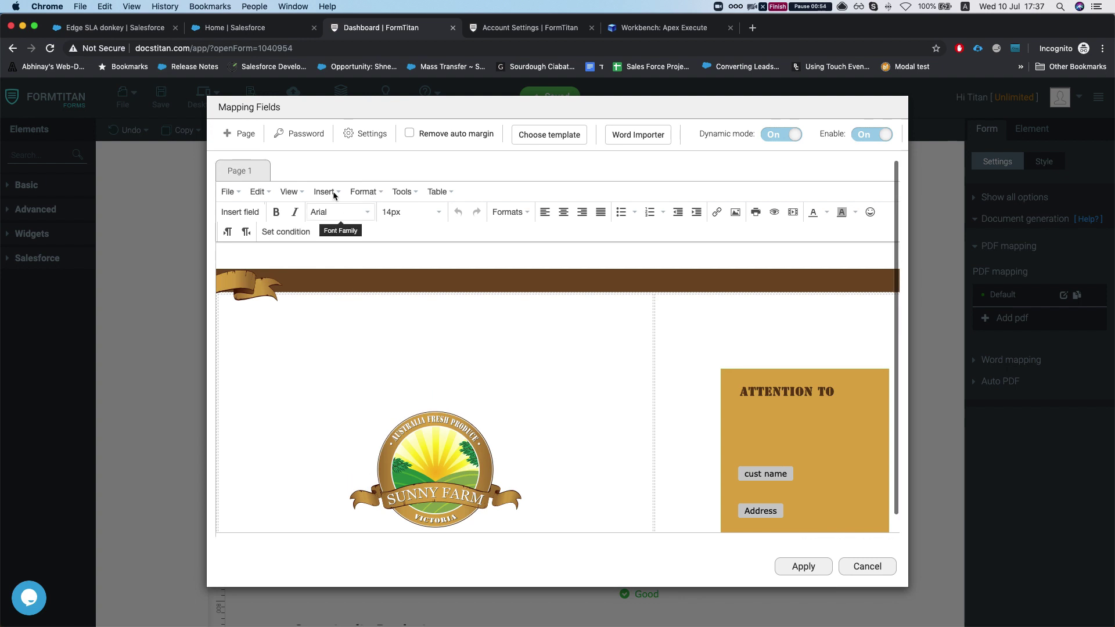
Open the PDF document's Process Builder configuration from its settings
{"action": "left_click", "coordinate": [359, 135]}
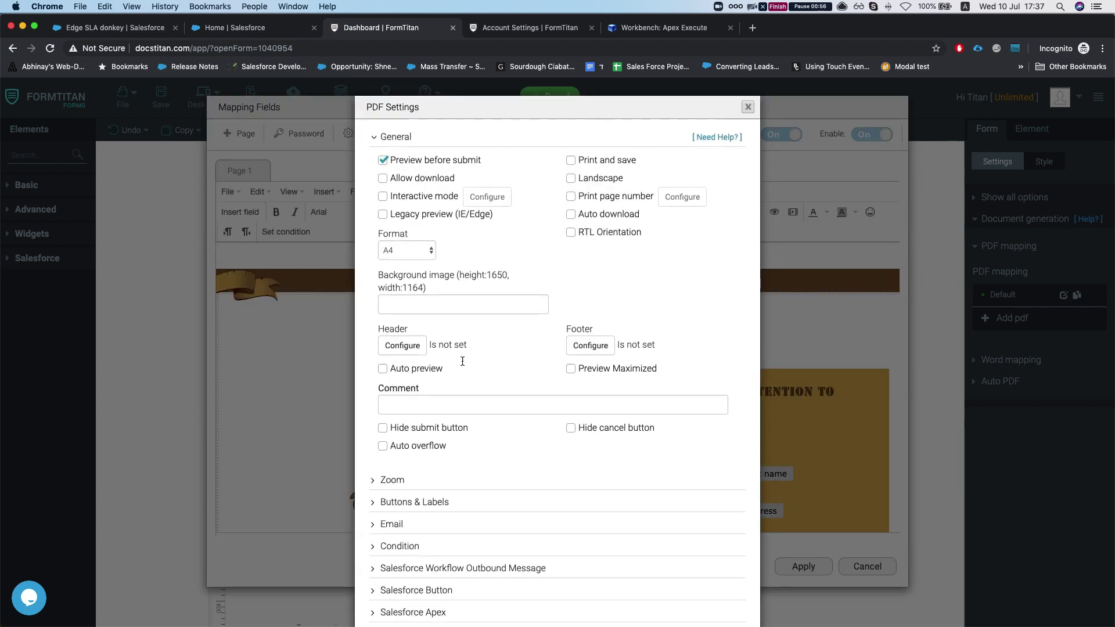
{"action": "scroll", "coordinate": [464, 365], "scroll_direction": "down", "scroll_amount": 3}
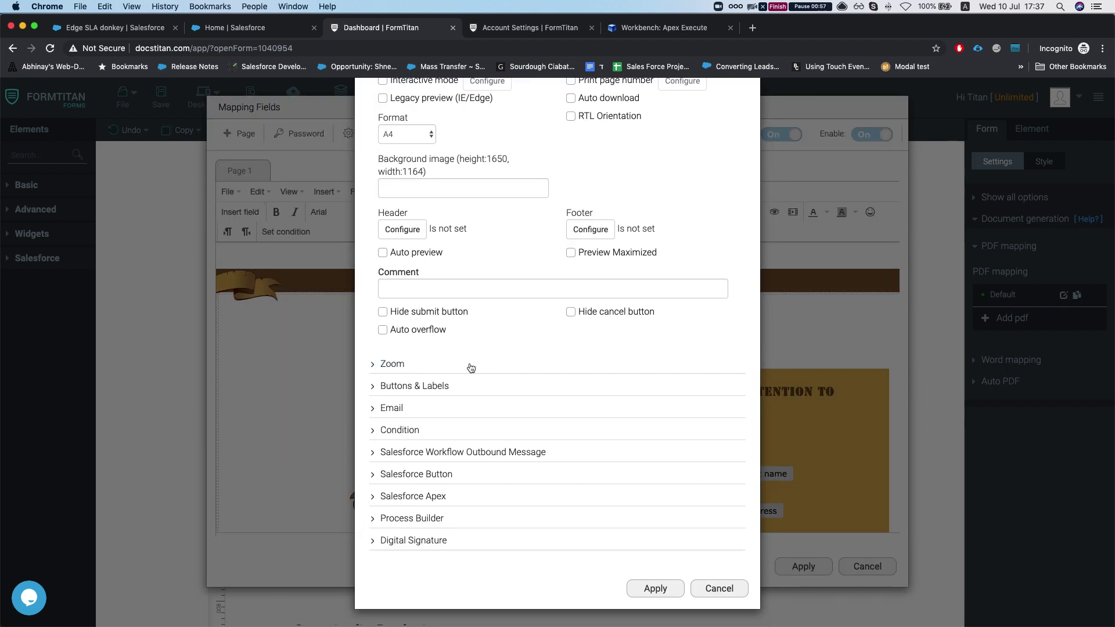
{"action": "left_click", "coordinate": [410, 524]}
{"action": "scroll", "coordinate": [395, 516], "scroll_direction": "down", "scroll_amount": 2}
{"action": "left_click", "coordinate": [392, 502]}
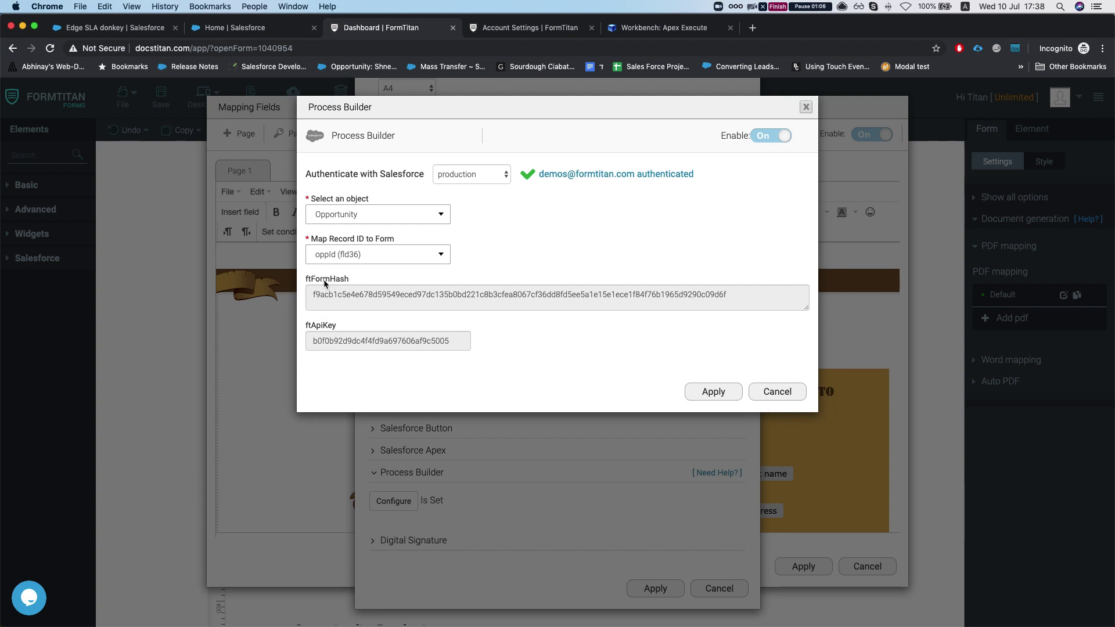
{"action": "double_click", "coordinate": [324, 281]}
{"action": "double_click", "coordinate": [321, 326]}
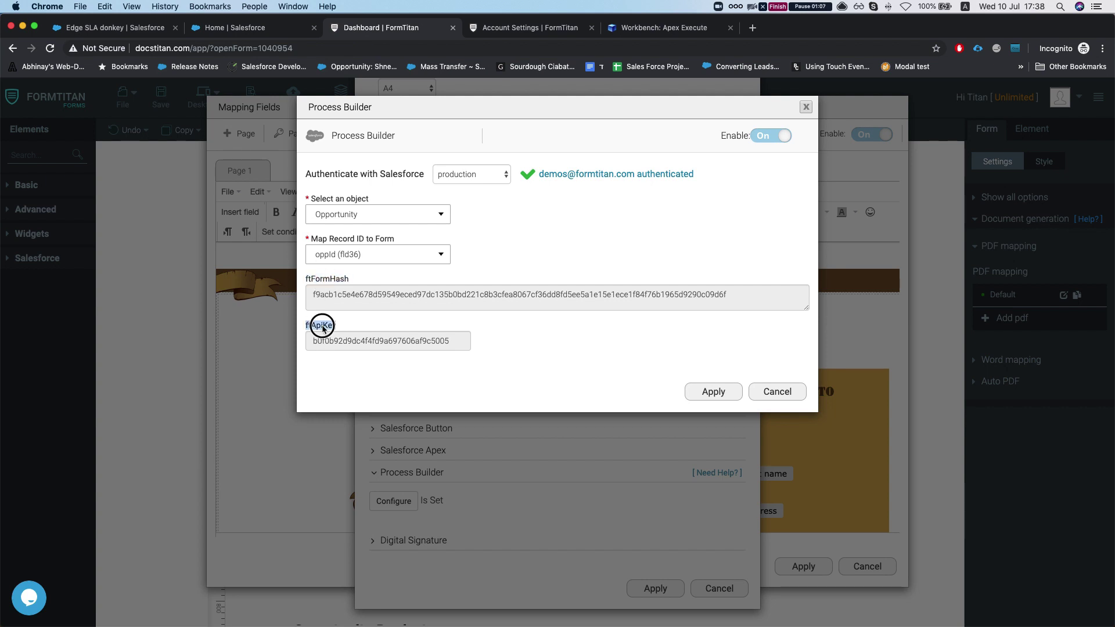
{"action": "left_click", "coordinate": [391, 288]}
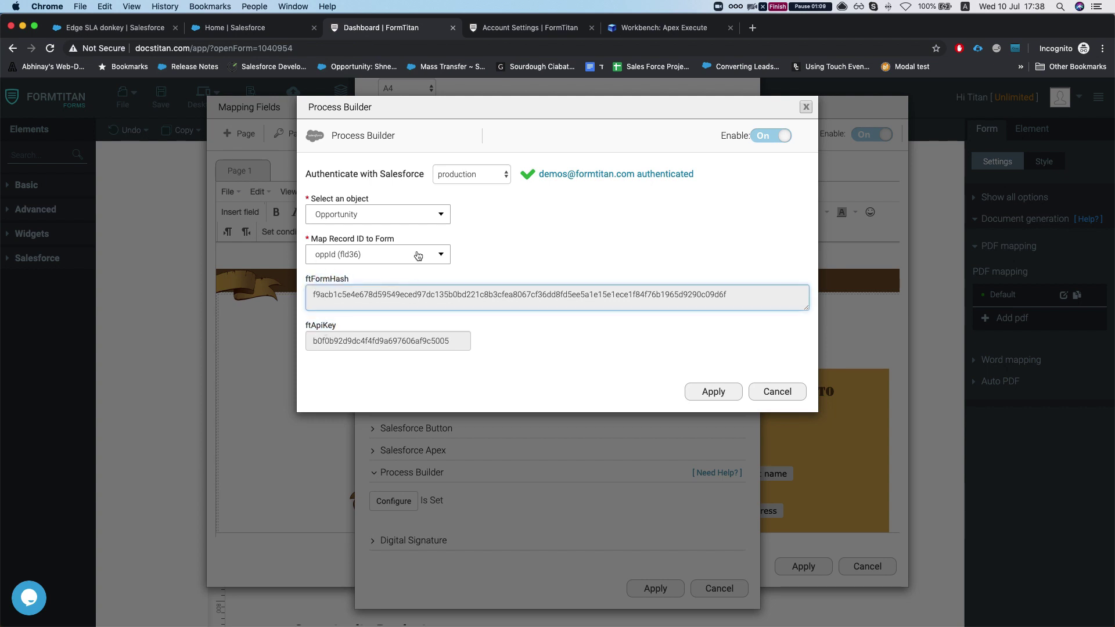
{"action": "left_click", "coordinate": [345, 214]}
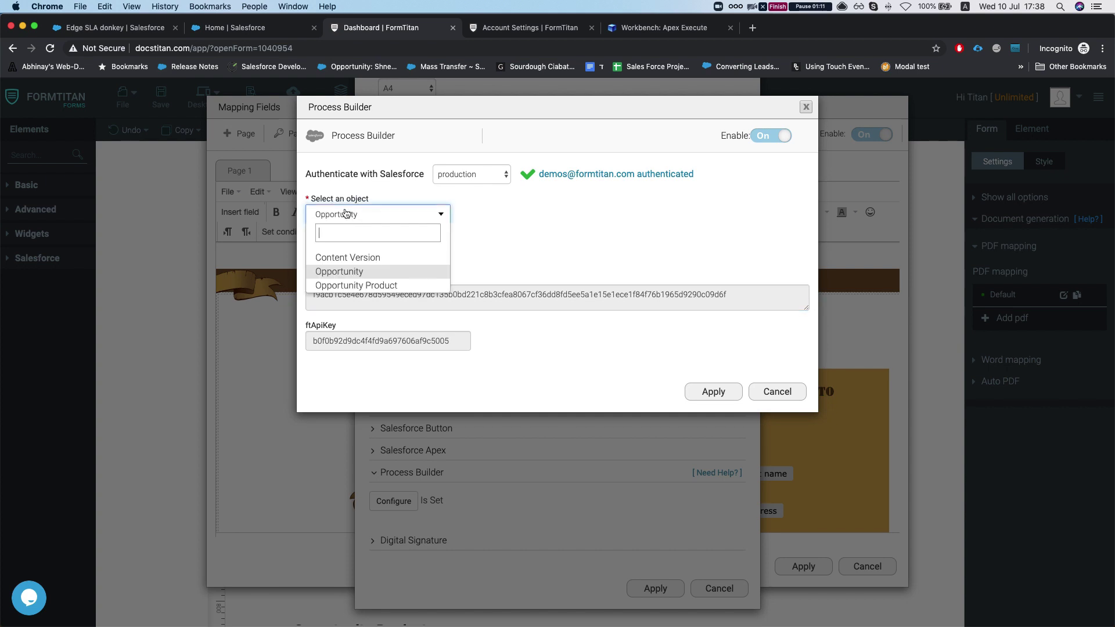
{"action": "left_click", "coordinate": [346, 274]}
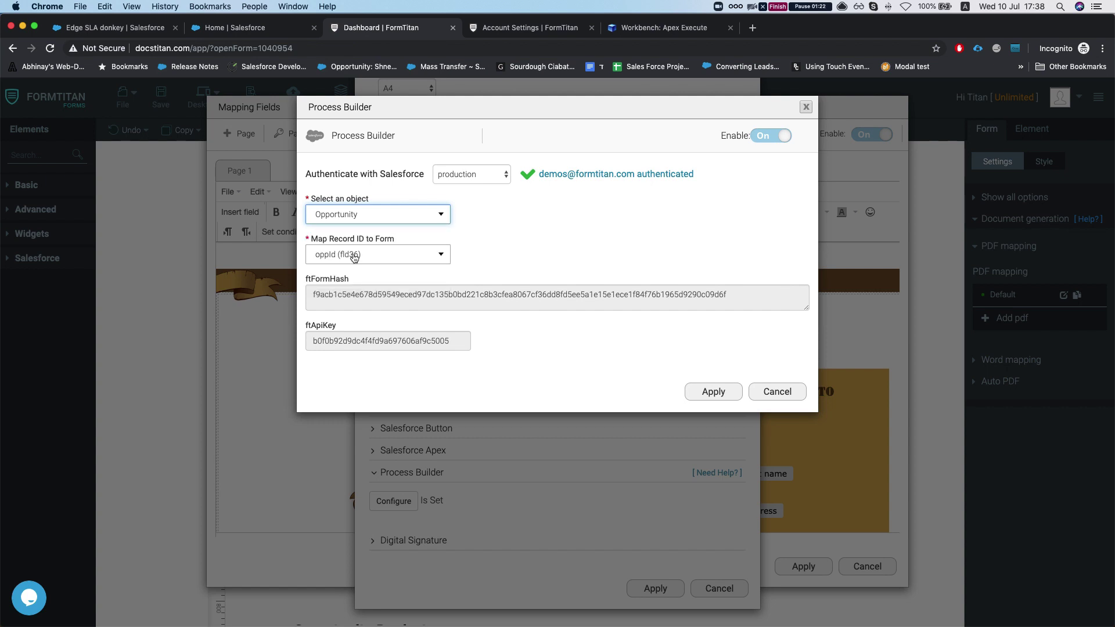
{"action": "left_click", "coordinate": [353, 256]}
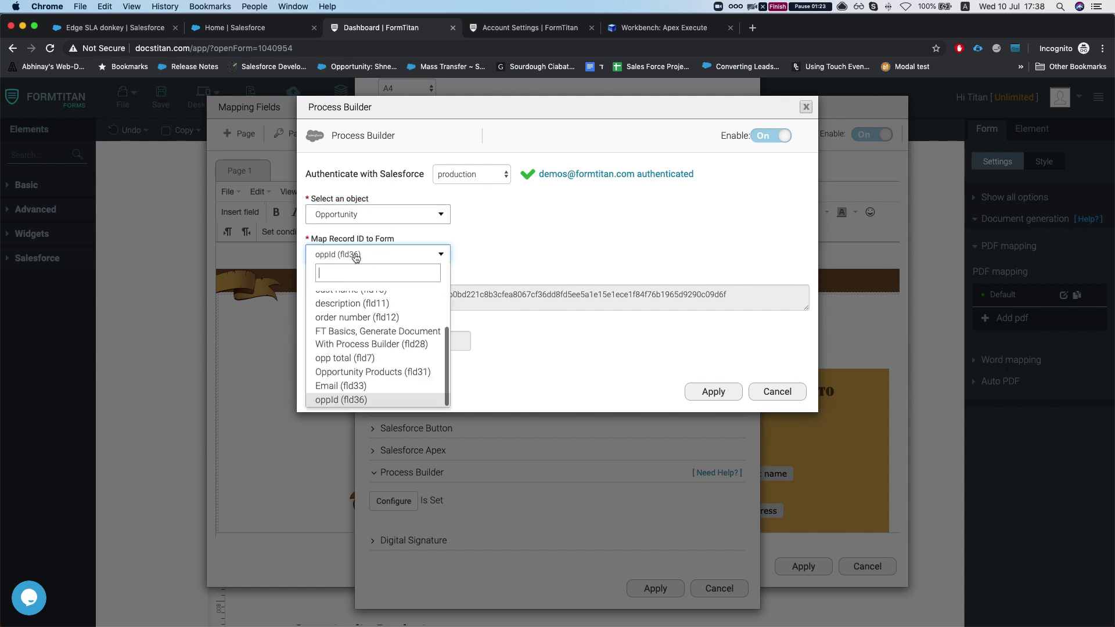
{"action": "left_click", "coordinate": [351, 400]}
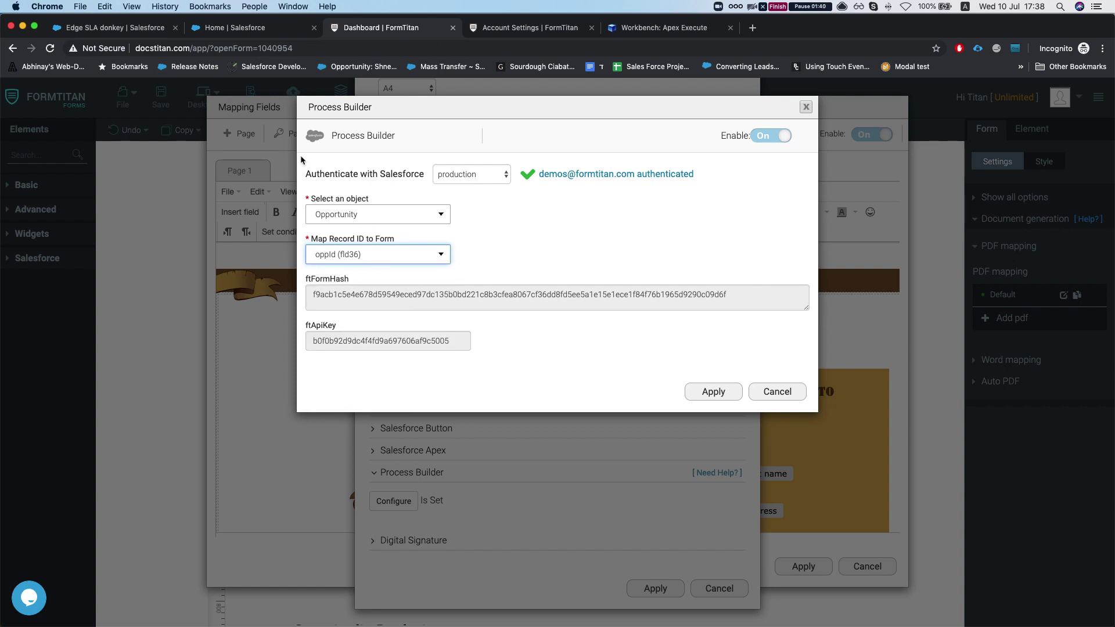
{"action": "left_click", "coordinate": [233, 28]}
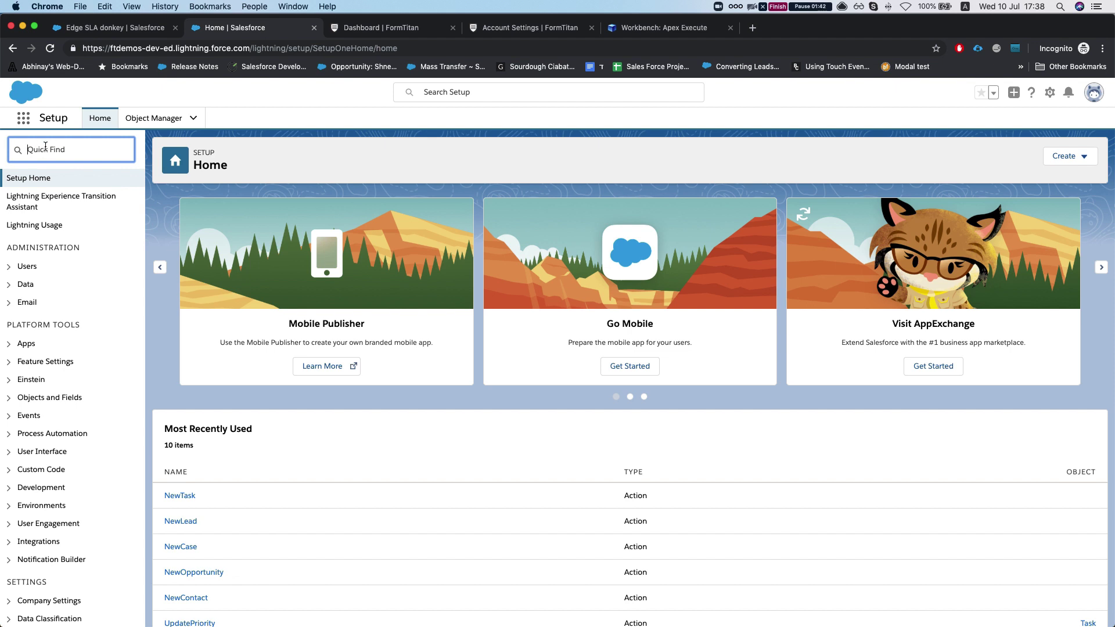
Find Process Builder via Quick Find and create a new process named 'generate doc opp'
{"action": "type", "text": "pro"}
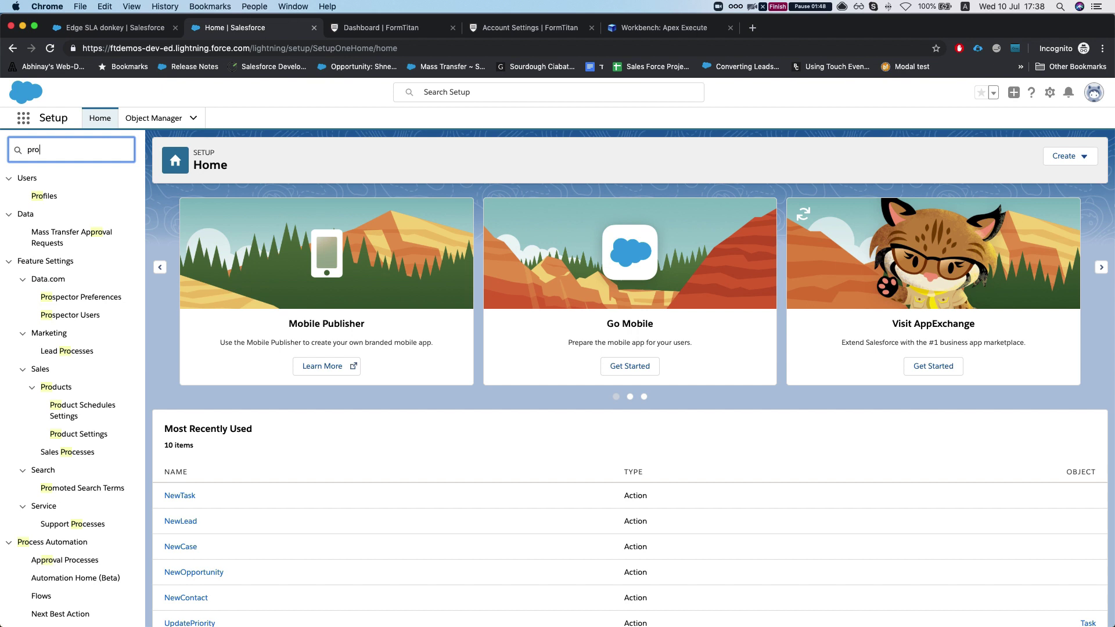
{"action": "type", "text": "cess bo"}
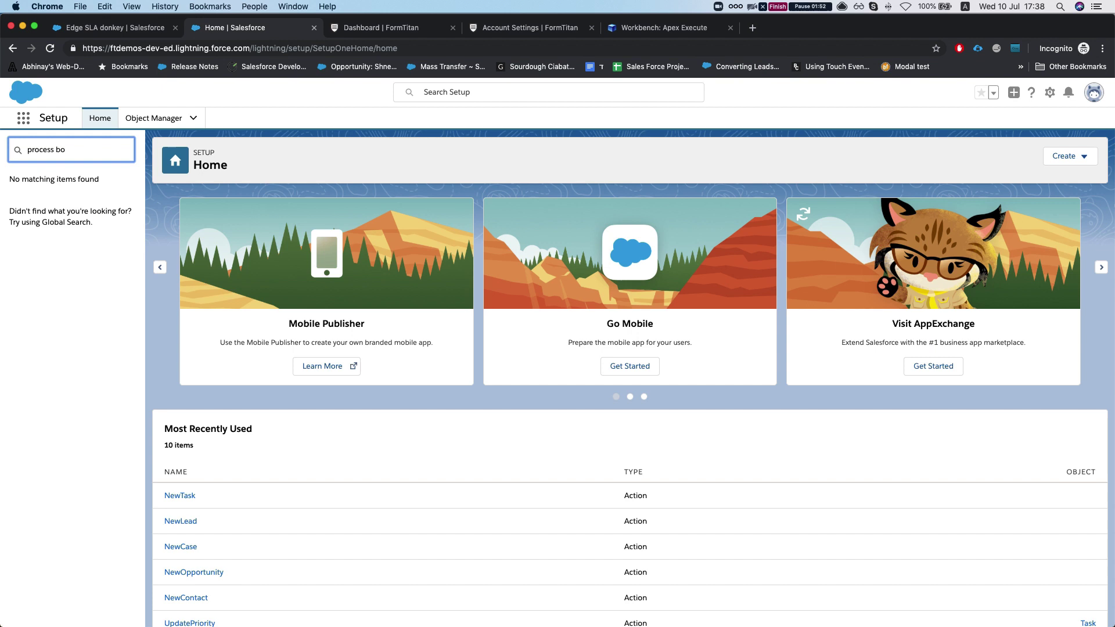
{"action": "left_click", "coordinate": [55, 192]}
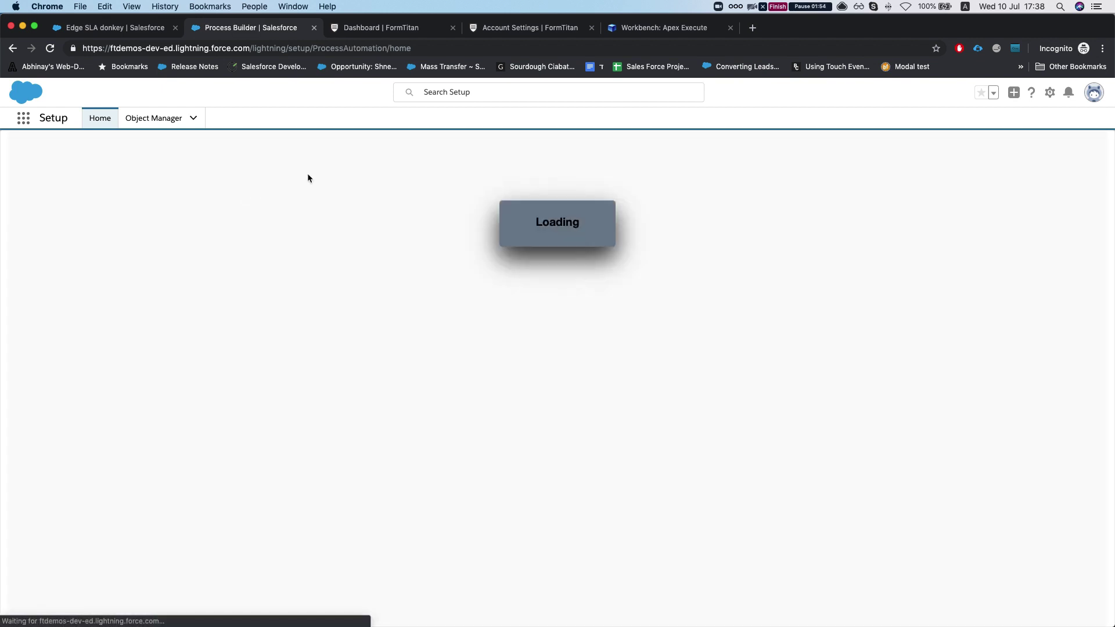
{"action": "left_click", "coordinate": [1084, 179]}
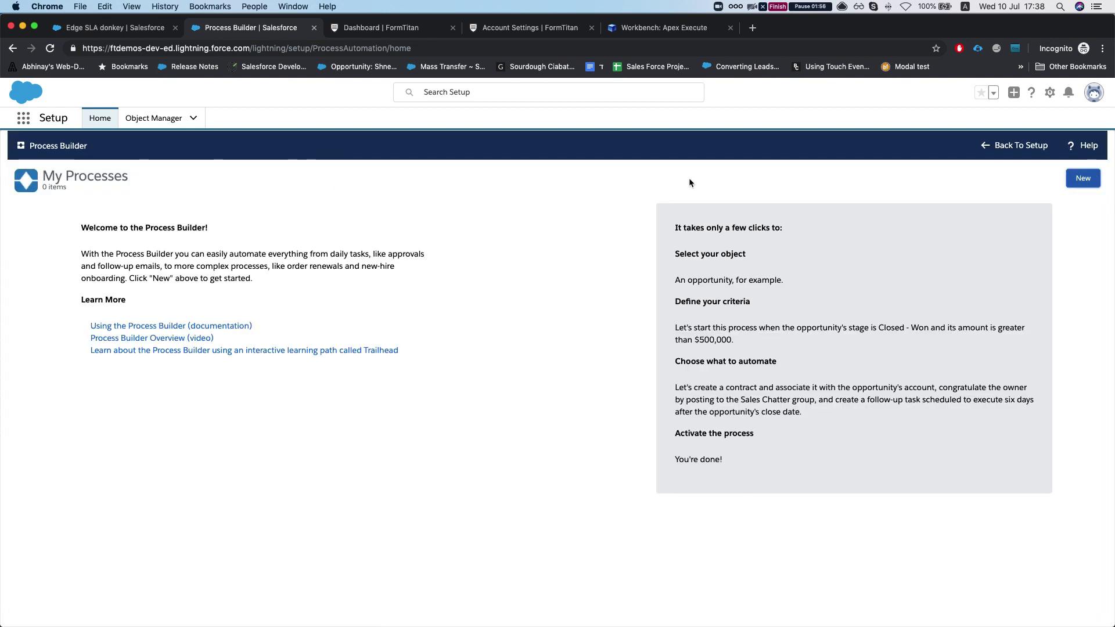
{"action": "left_click", "coordinate": [442, 350]}
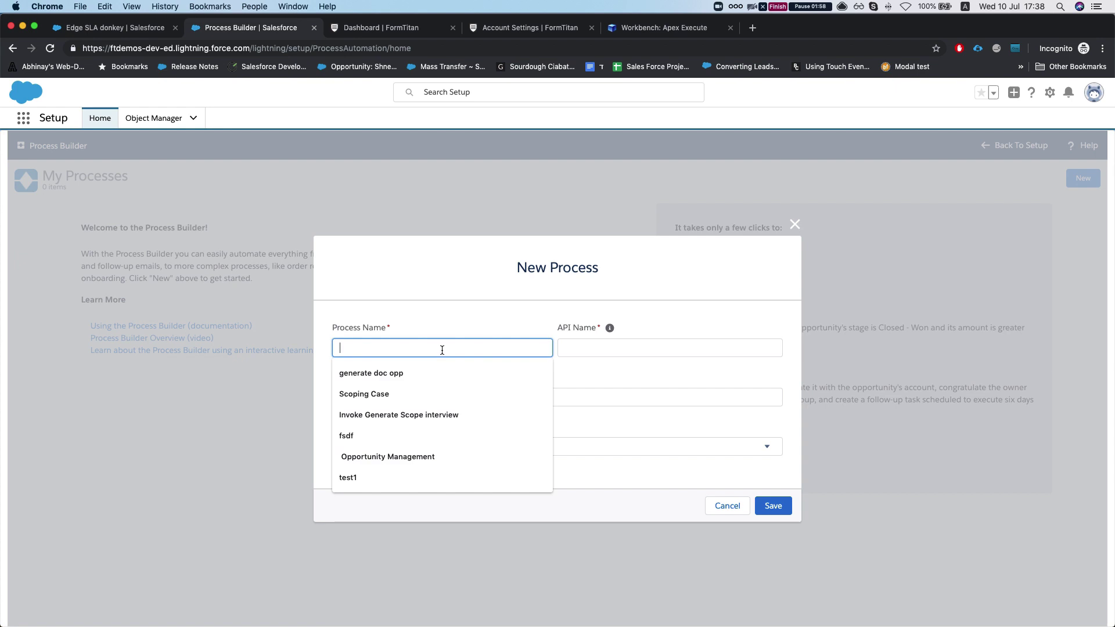
{"action": "key", "text": "Down"}
{"action": "key", "text": "Return"}
{"action": "left_click", "coordinate": [599, 396]}
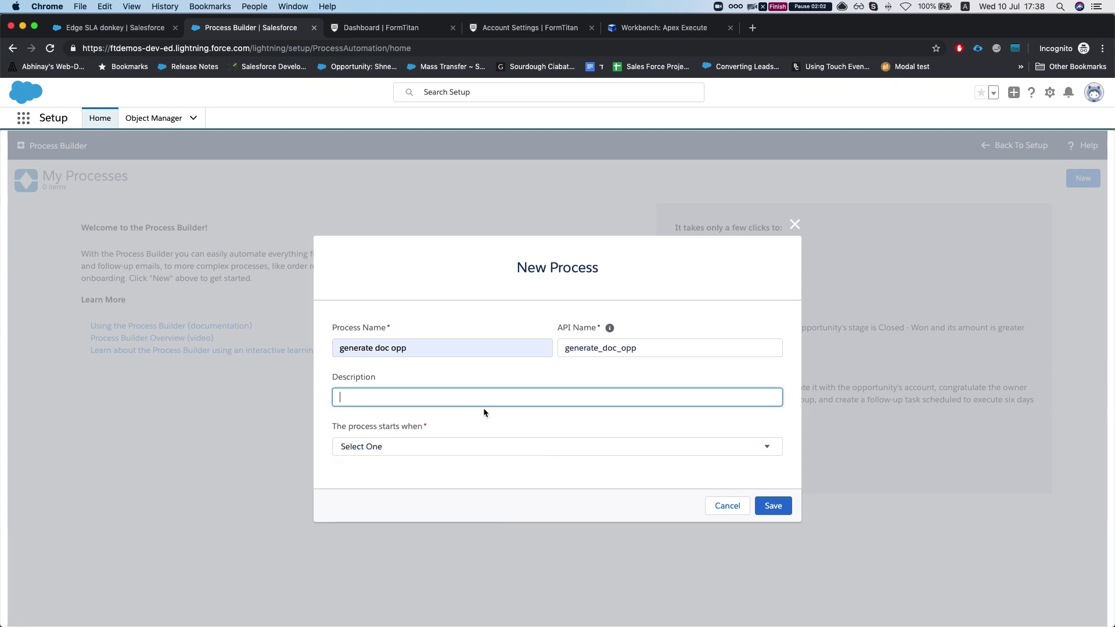
{"action": "left_click", "coordinate": [435, 452]}
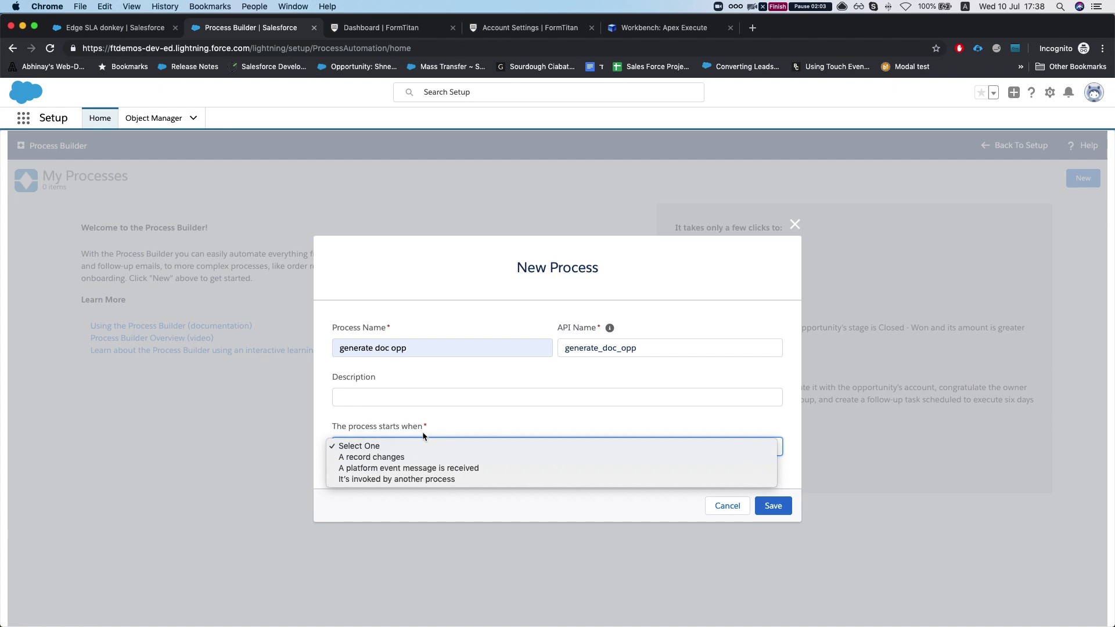
Start the process when an Opportunity record is created or edited
{"action": "left_click", "coordinate": [376, 458]}
{"action": "left_click", "coordinate": [779, 507]}
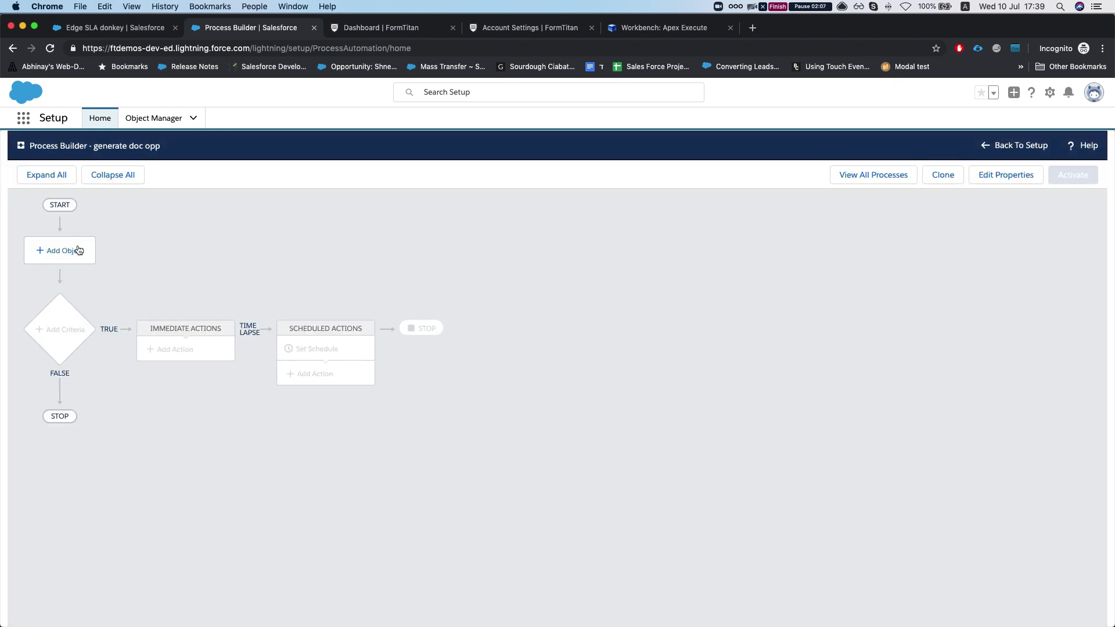
{"action": "left_click", "coordinate": [79, 250]}
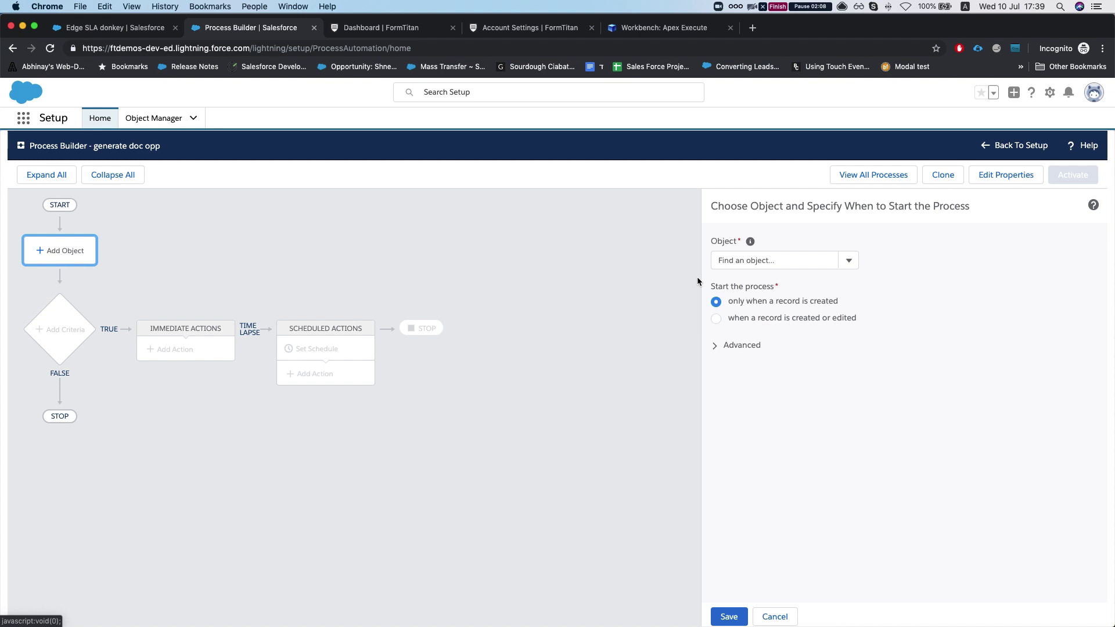
{"action": "type", "text": "opportunity"}
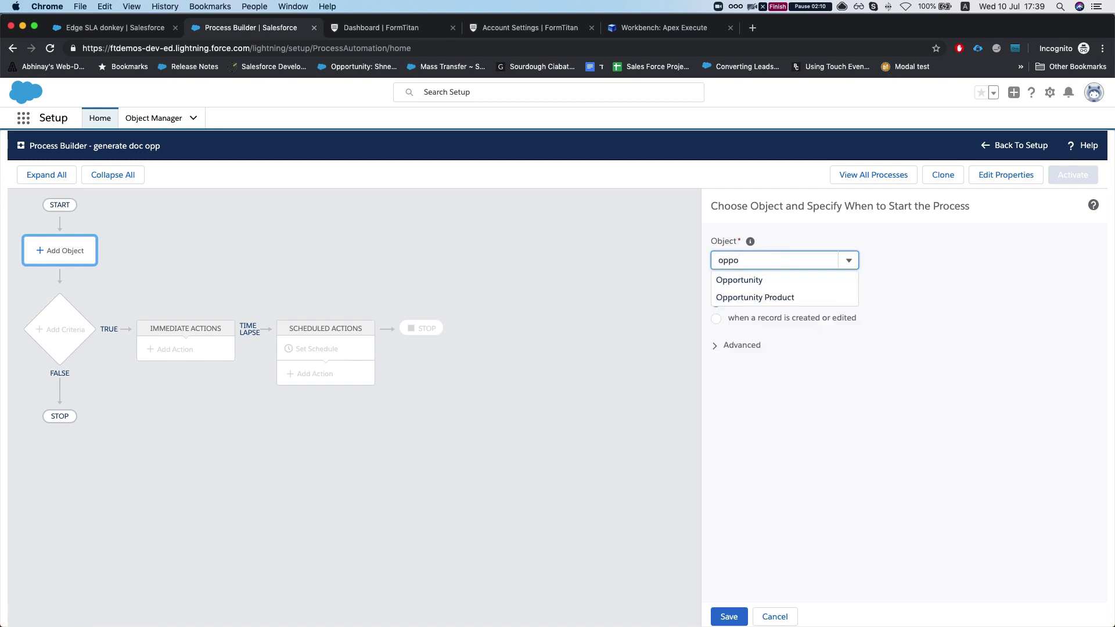
{"action": "key", "text": "Return"}
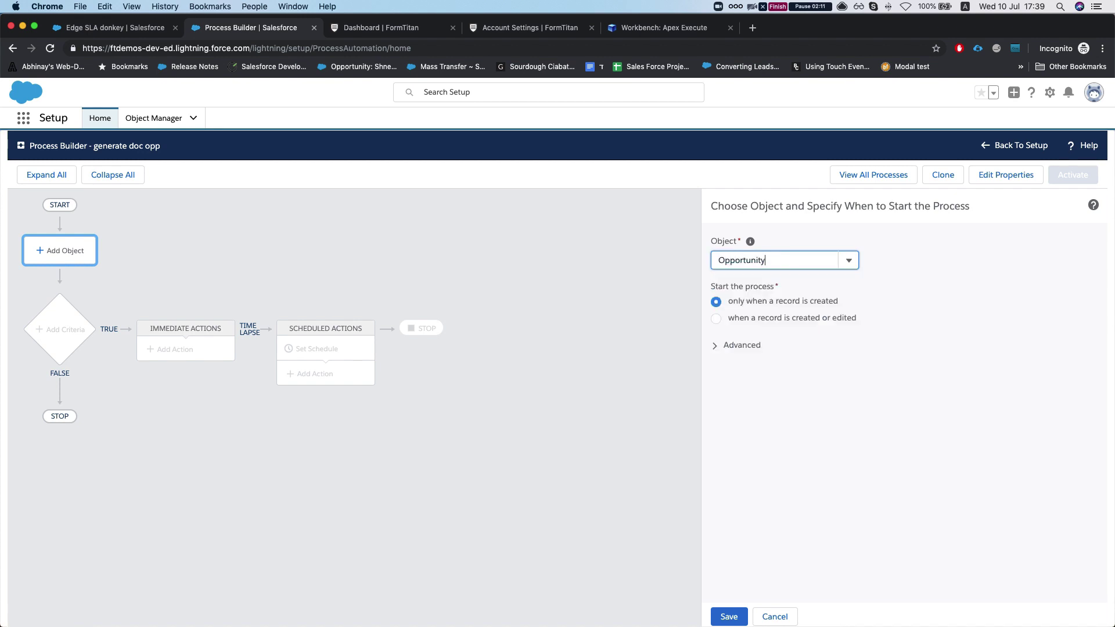
{"action": "left_click", "coordinate": [764, 319]}
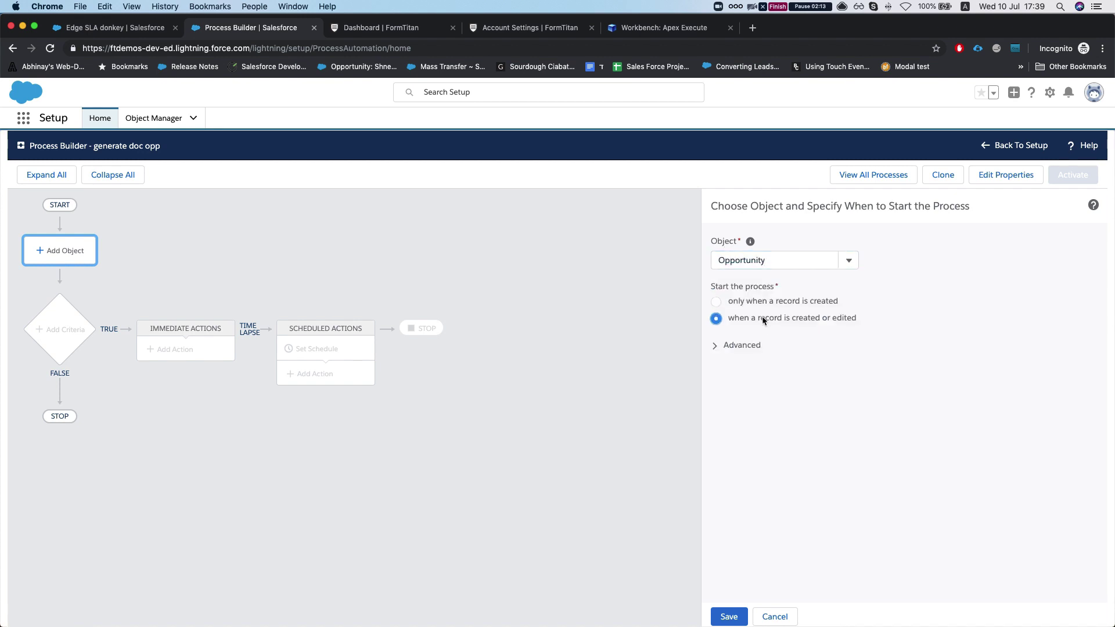
{"action": "left_click", "coordinate": [729, 617]}
Add a criteria node named 'No criteria' that runs its actions unconditionally
{"action": "left_click", "coordinate": [90, 323]}
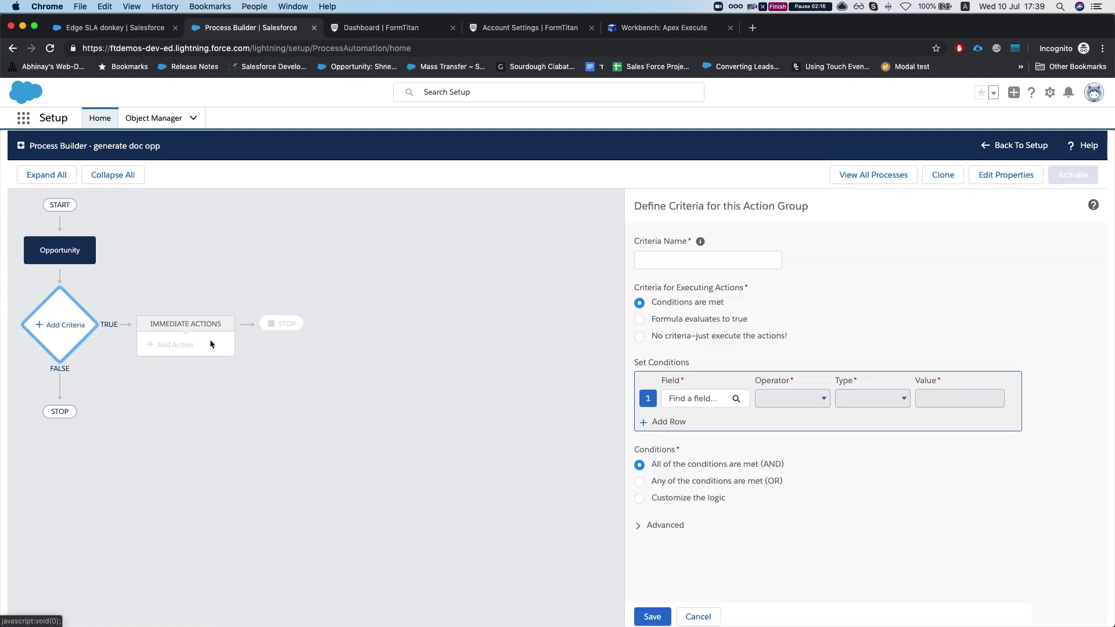
{"action": "left_click", "coordinate": [659, 338]}
{"action": "left_click_drag", "start_coordinate": [659, 339], "coordinate": [690, 335]}
{"action": "left_click", "coordinate": [686, 265]}
{"action": "type", "text": "No criteria"}
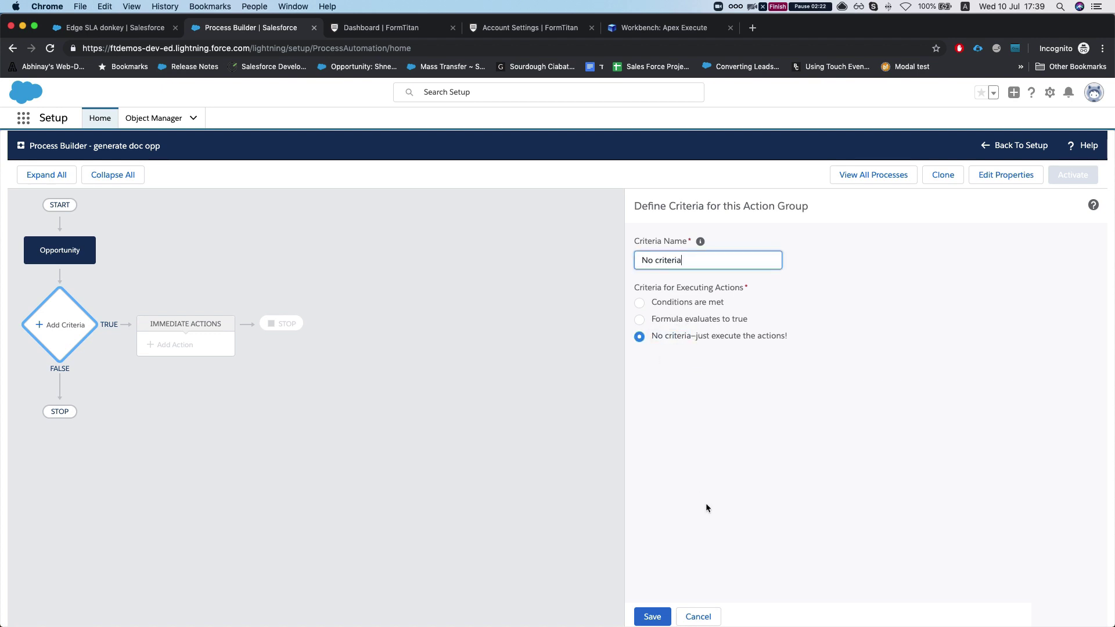
{"action": "left_click", "coordinate": [662, 616]}
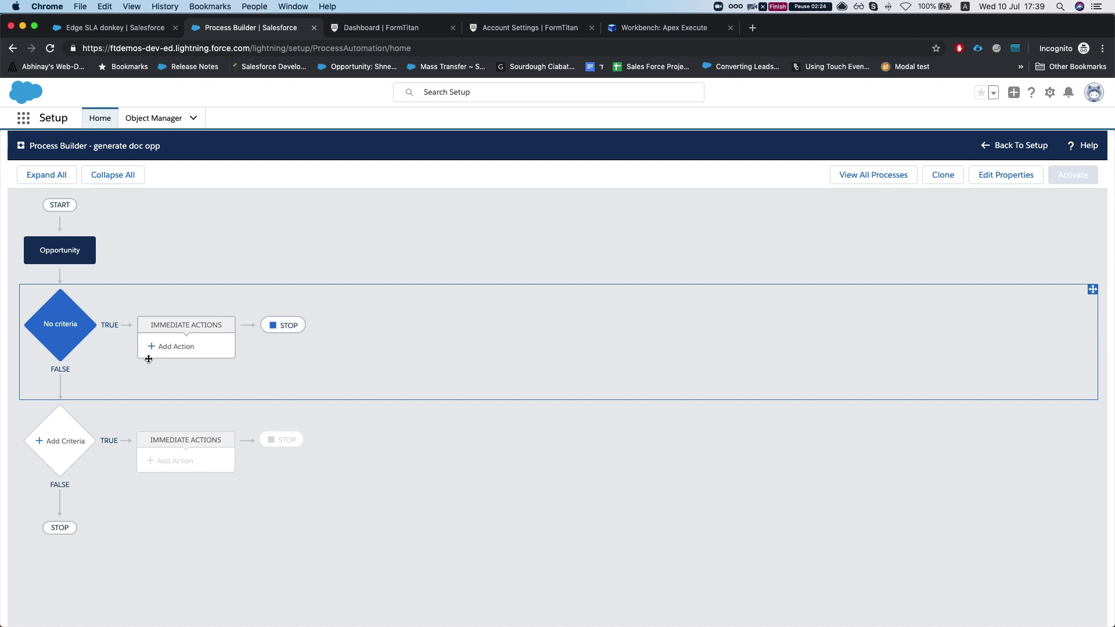
Add an immediate Apex action 'FT doc gen' under No criteria using class Form_Builder__FTDocGen
{"action": "left_click", "coordinate": [168, 352]}
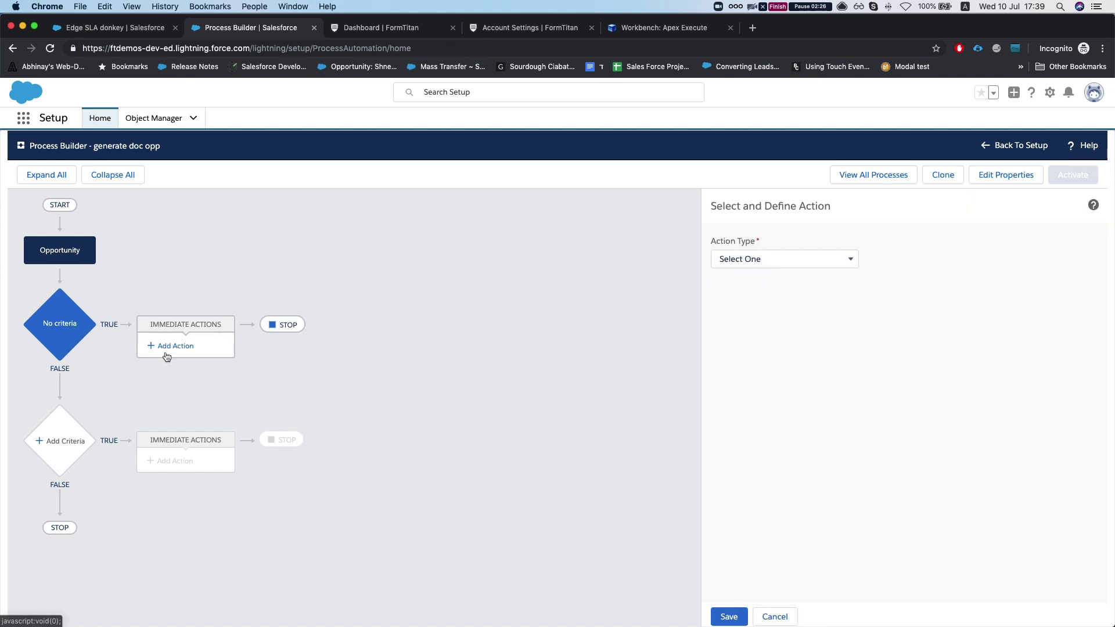
{"action": "left_click", "coordinate": [761, 261]}
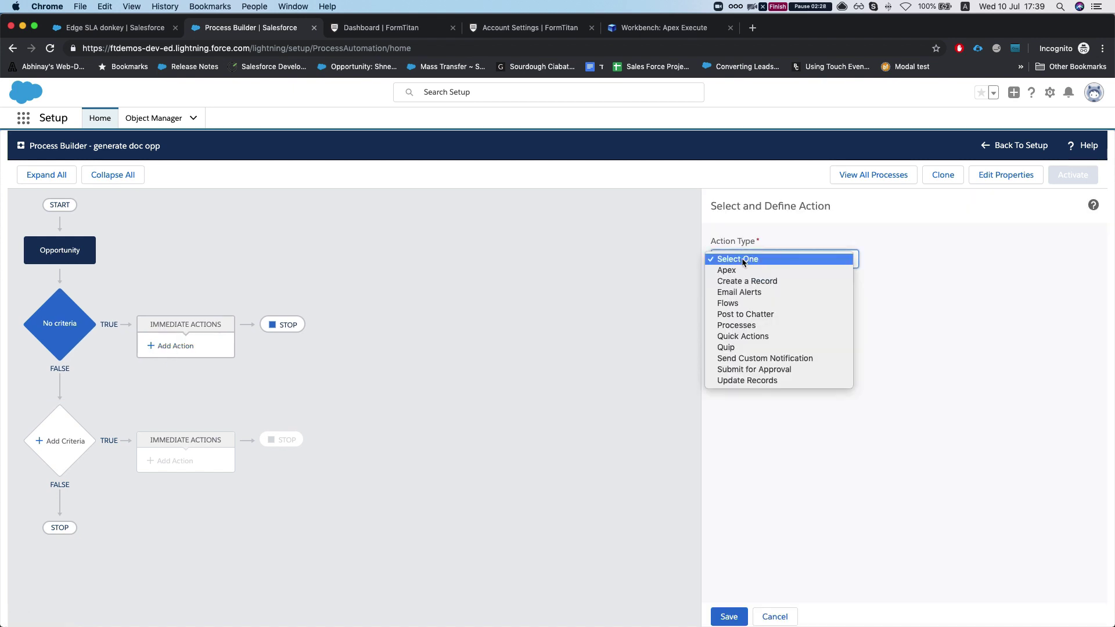
{"action": "left_click", "coordinate": [740, 272]}
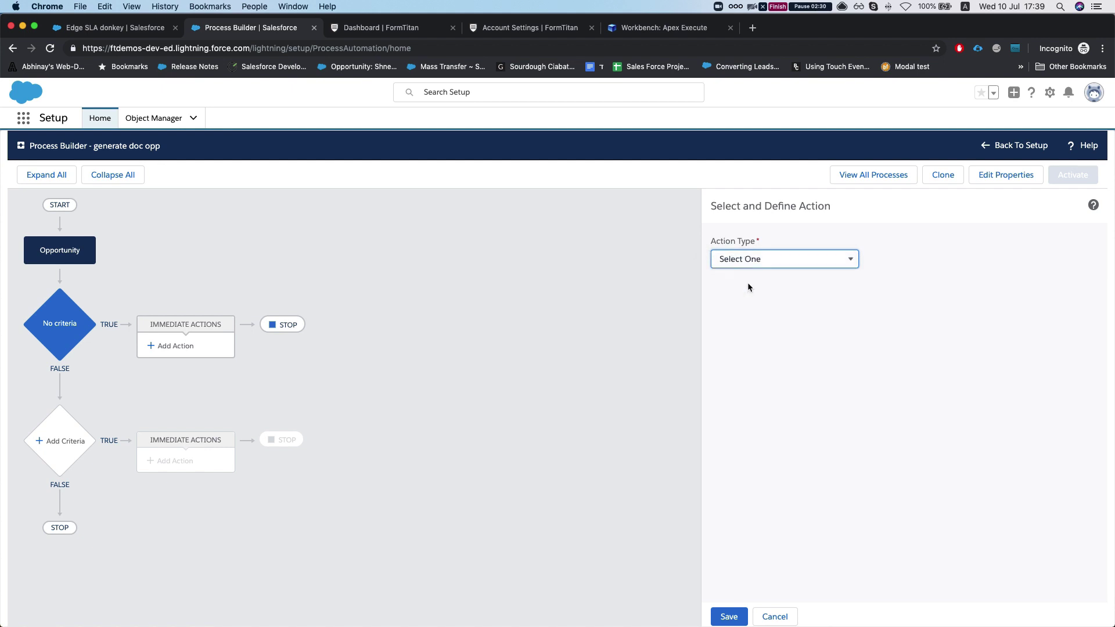
{"action": "left_click", "coordinate": [755, 300]}
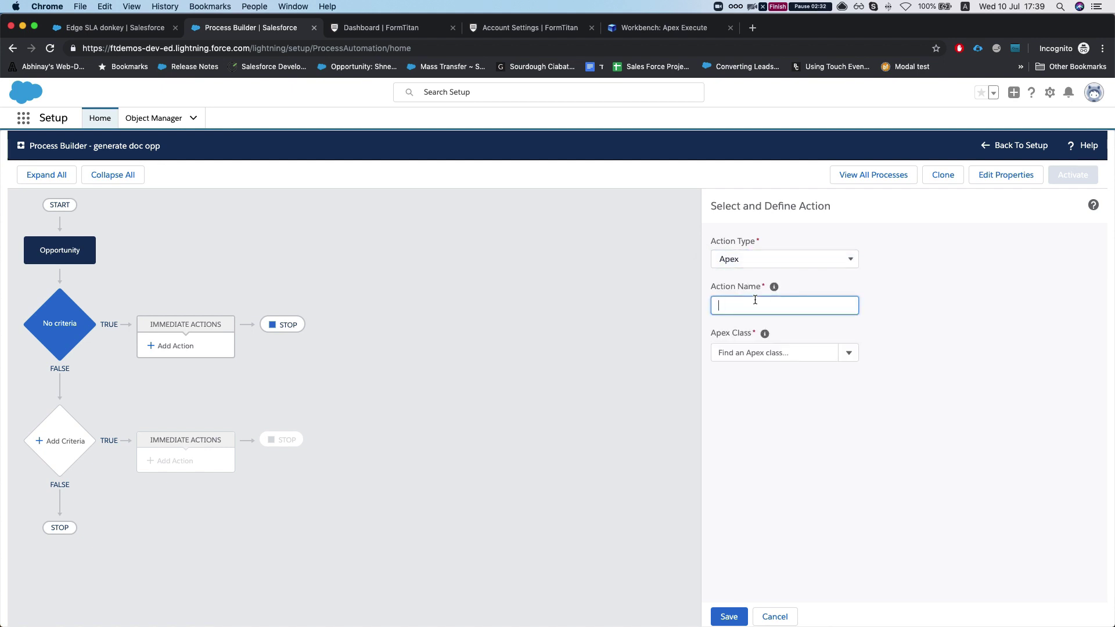
{"action": "type", "text": "doc gen"}
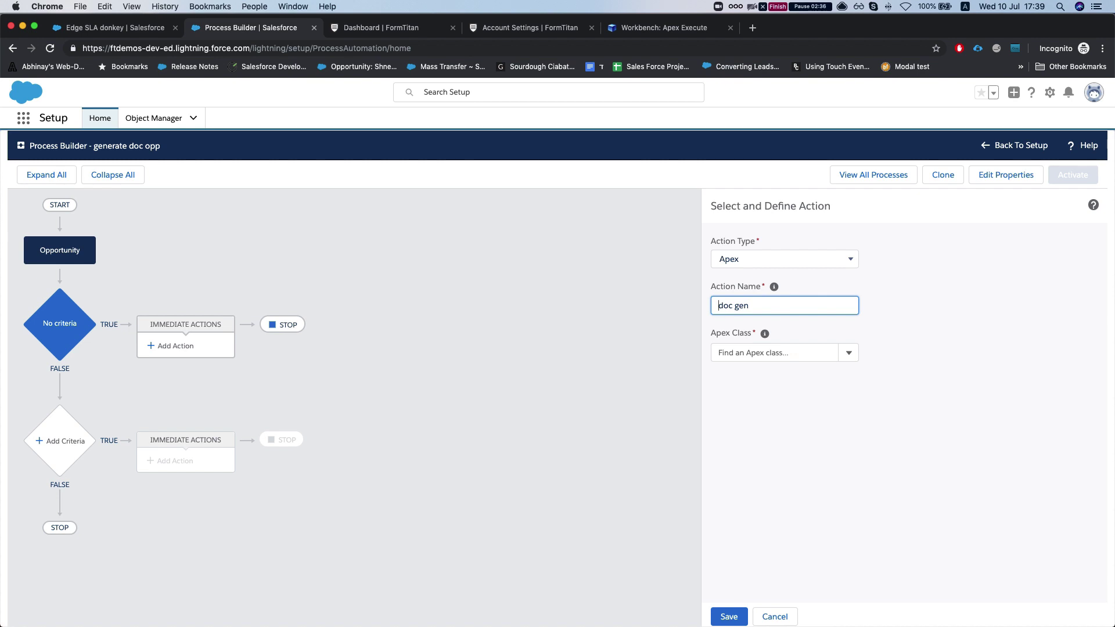
{"action": "type", "text": "FT"}
{"action": "left_click", "coordinate": [772, 352]}
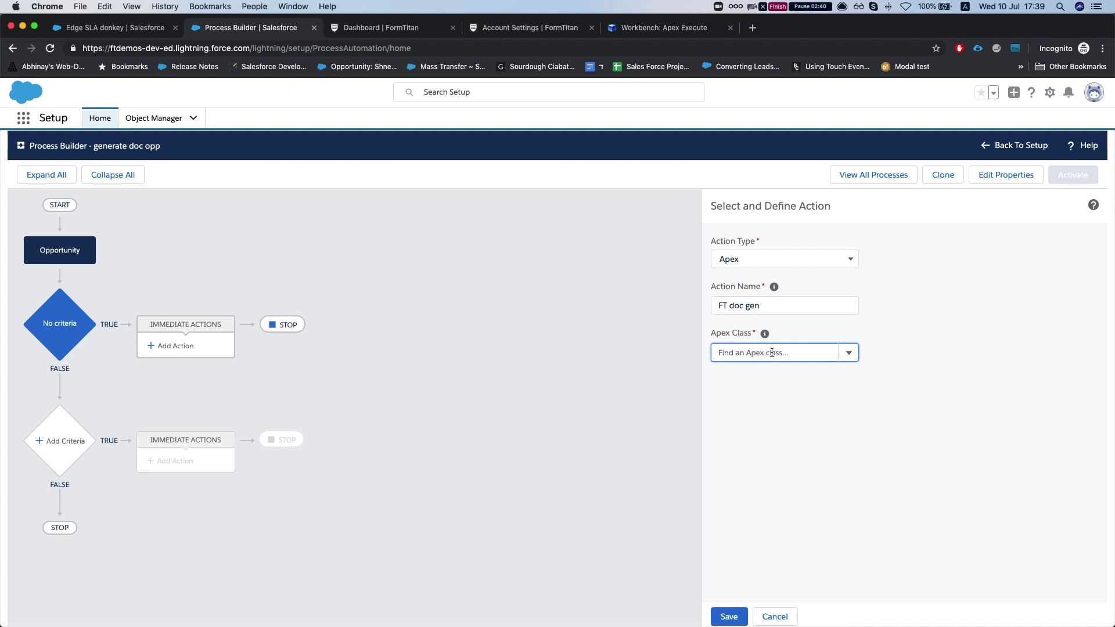
{"action": "type", "text": "fo"}
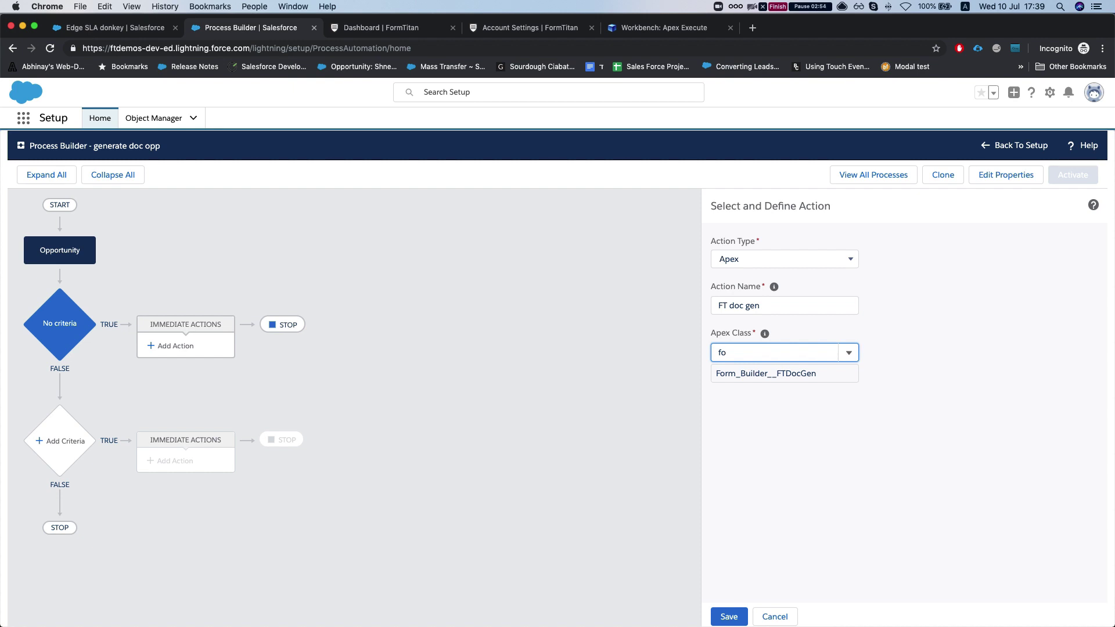
{"action": "key", "text": "Down"}
{"action": "key", "text": "Return"}
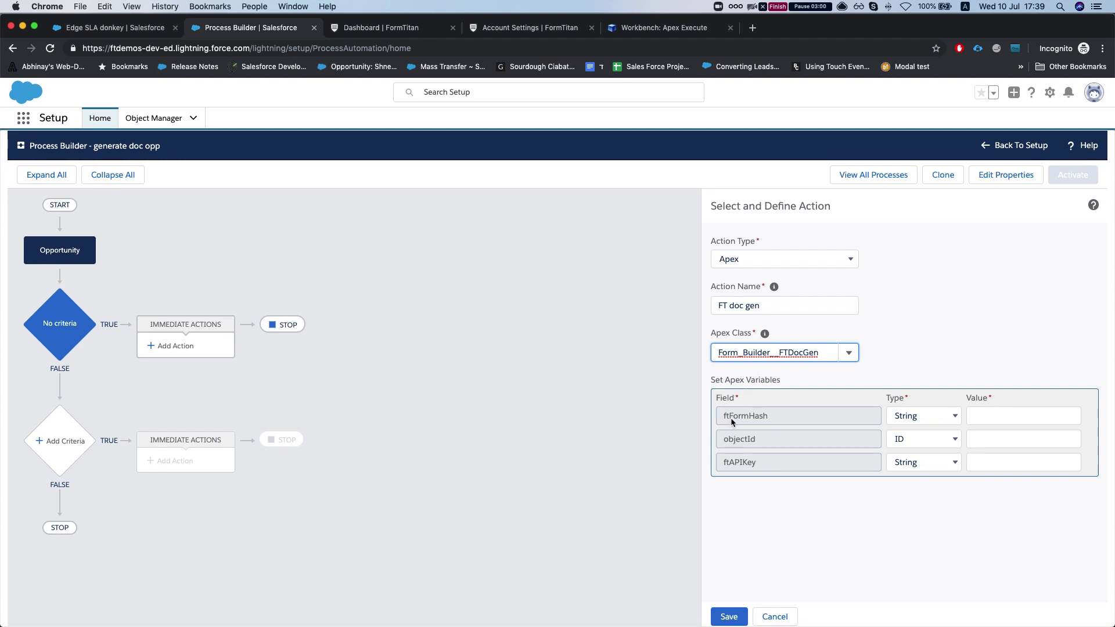
Set the objectId variable to the field reference [Opportunity].Id
{"action": "left_click", "coordinate": [749, 419]}
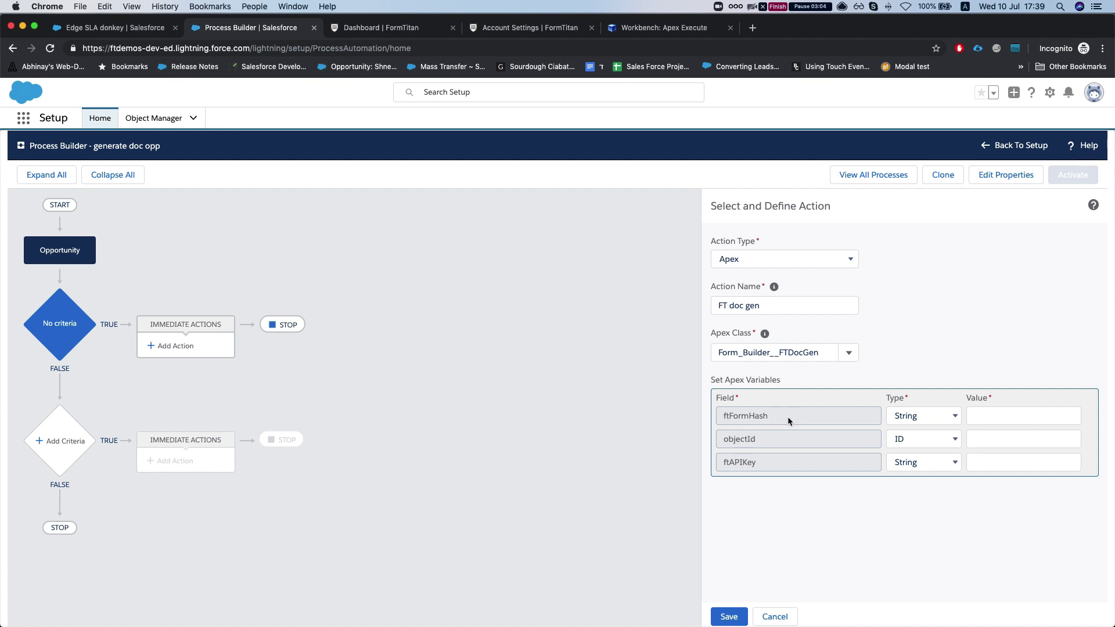
{"action": "double_click", "coordinate": [730, 439]}
{"action": "left_click_drag", "start_coordinate": [724, 463], "coordinate": [756, 463]}
{"action": "left_click", "coordinate": [757, 463]}
{"action": "left_click", "coordinate": [953, 444]}
{"action": "left_click", "coordinate": [927, 448]}
{"action": "left_click", "coordinate": [1024, 445]}
{"action": "left_click", "coordinate": [473, 337]}
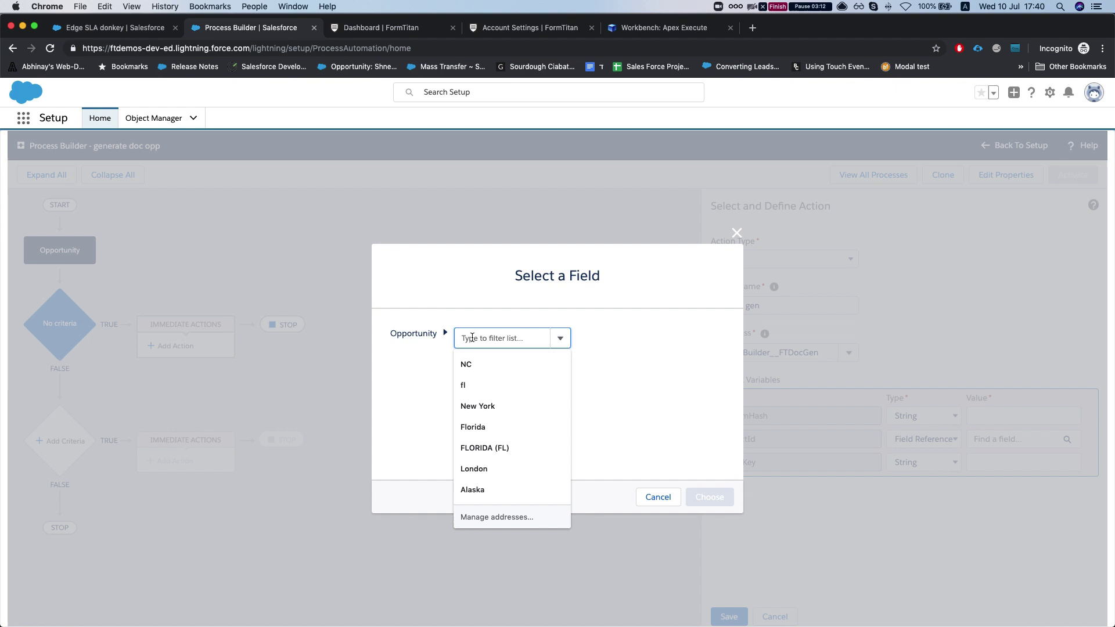
{"action": "type", "text": "oppor"}
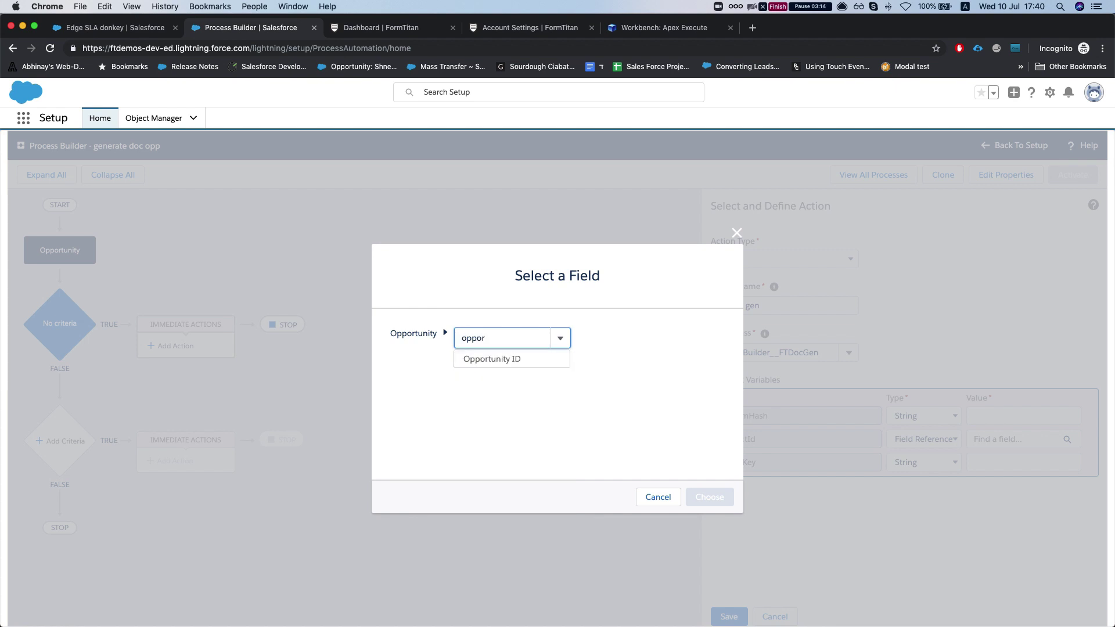
{"action": "left_click", "coordinate": [498, 359]}
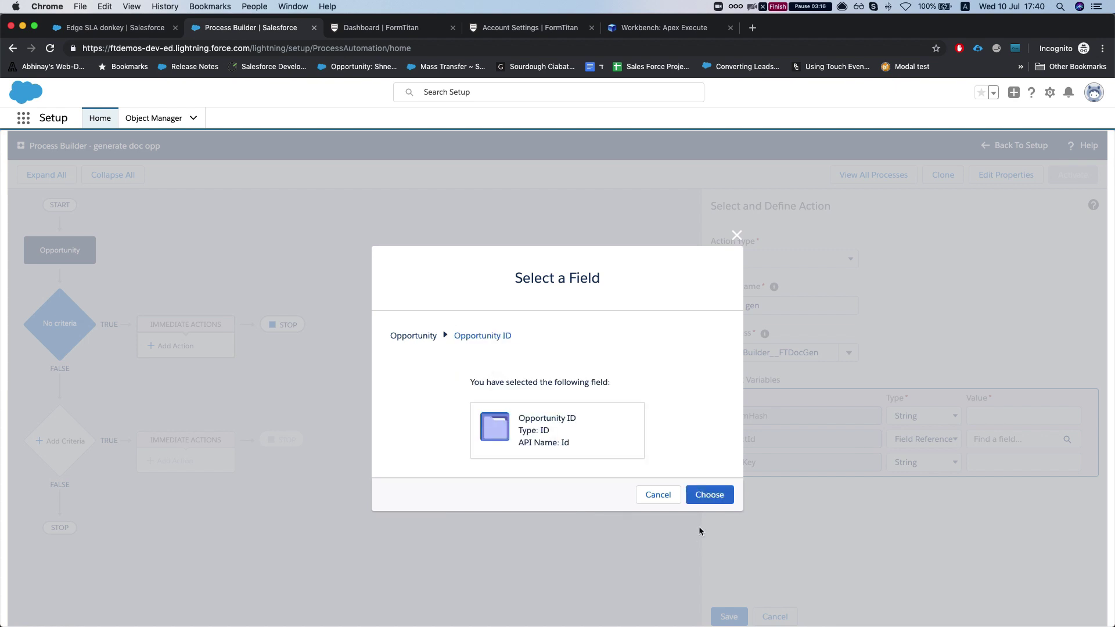
{"action": "left_click", "coordinate": [710, 497]}
Paste the form hash from FormTitan into the ftFormHash variable
{"action": "double_click", "coordinate": [747, 417]}
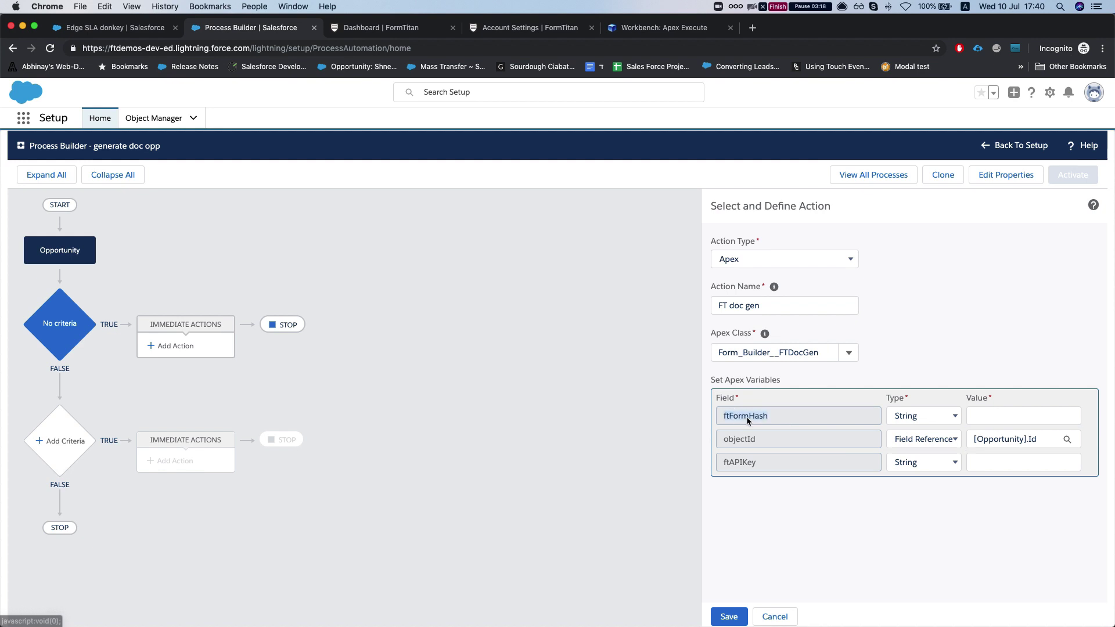
{"action": "left_click", "coordinate": [418, 32]}
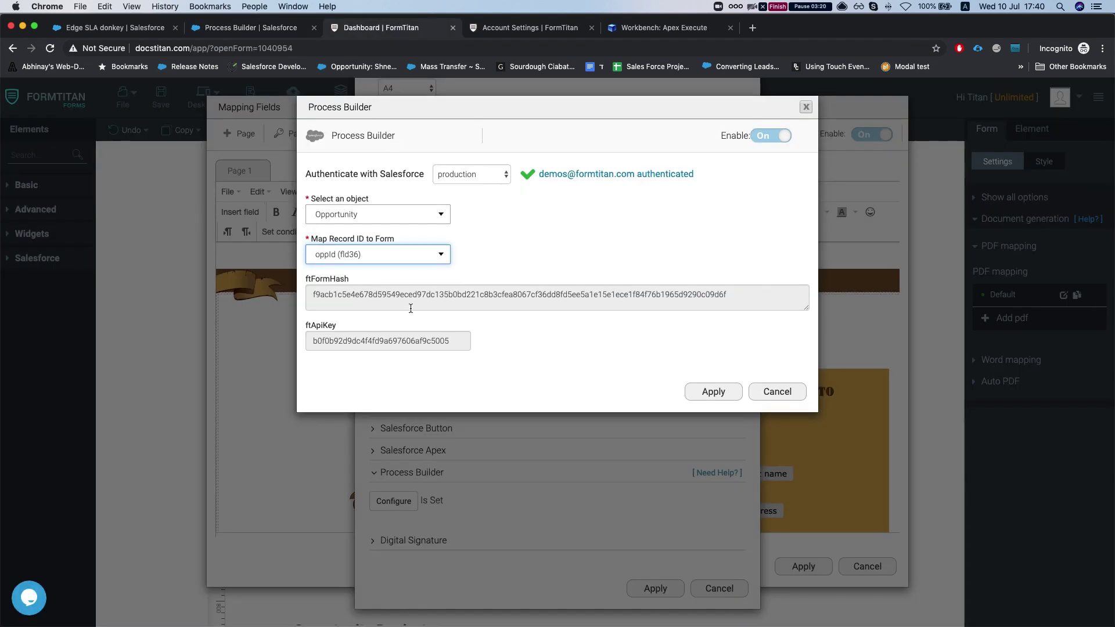
{"action": "triple_click", "coordinate": [386, 294]}
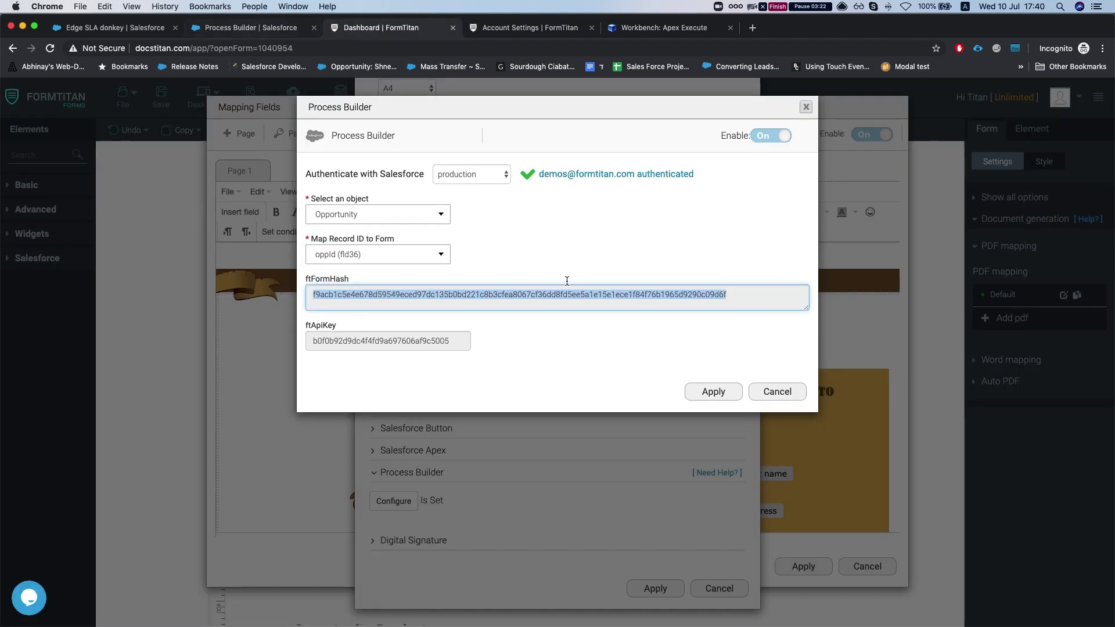
{"action": "left_click", "coordinate": [242, 27]}
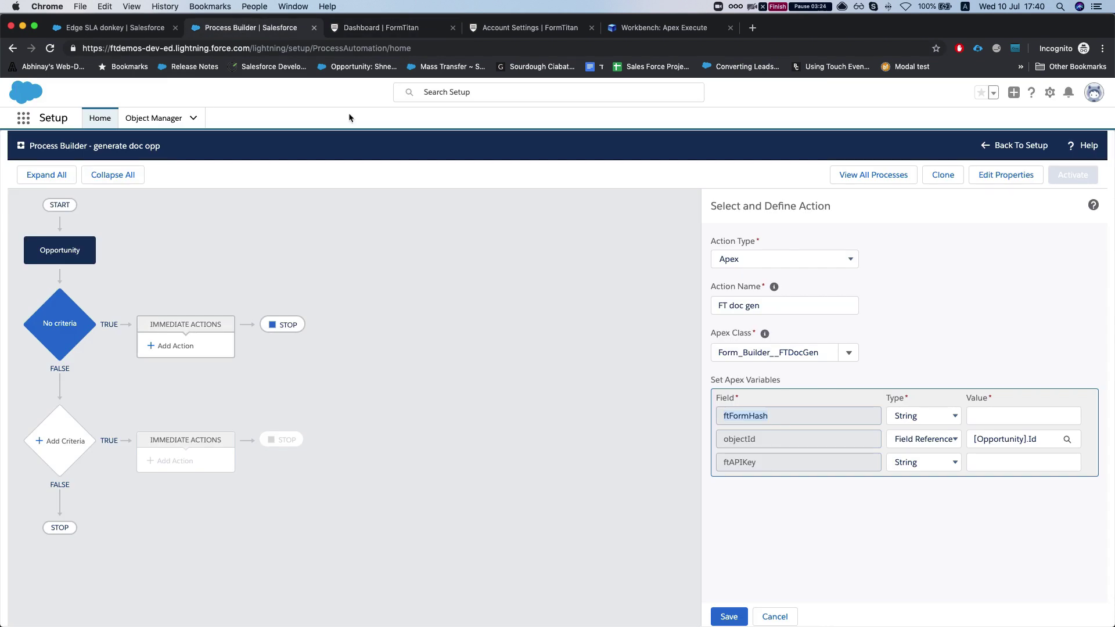
{"action": "left_click", "coordinate": [1018, 415]}
{"action": "key", "text": "super+v"}
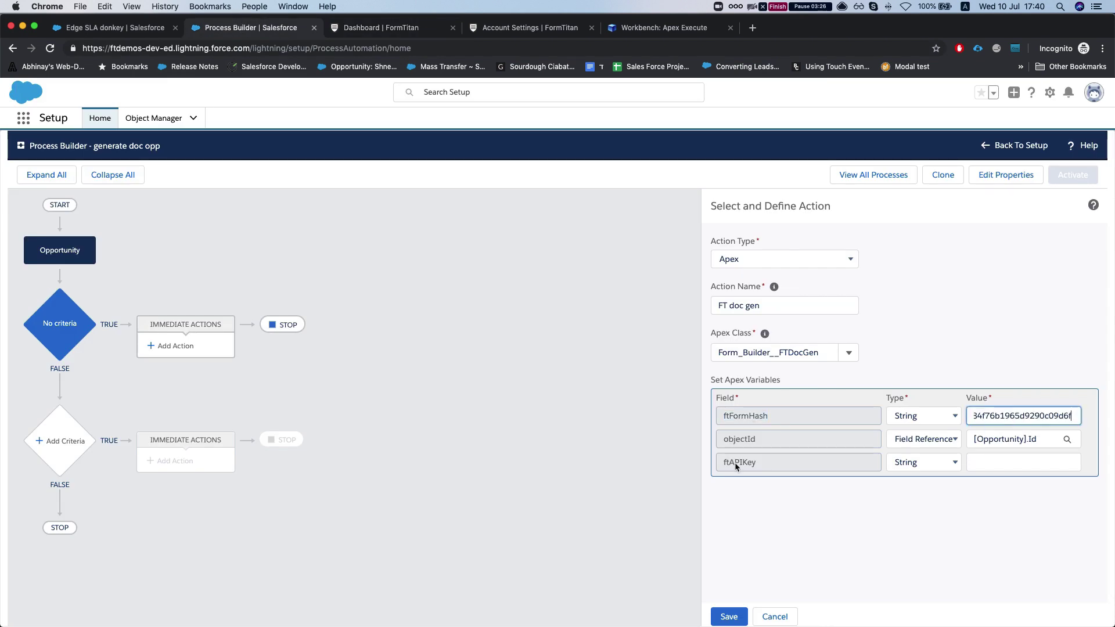
Copy FormTitan's API key into ftAPIKey and save the FT doc gen action
{"action": "left_click", "coordinate": [381, 27]}
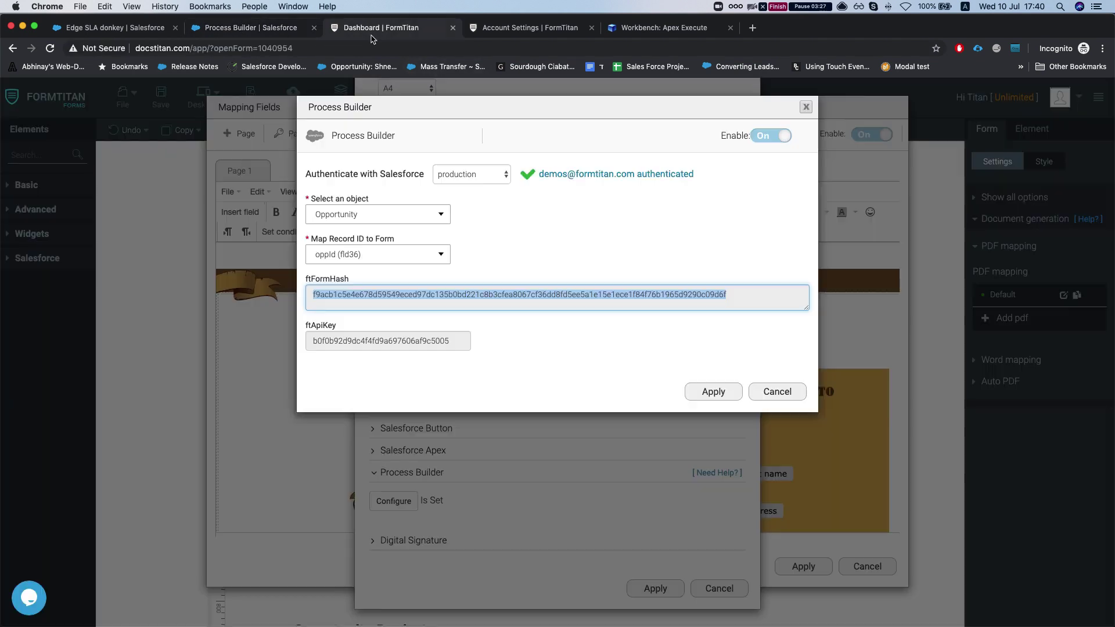
{"action": "triple_click", "coordinate": [375, 346]}
{"action": "key", "text": "super+c"}
{"action": "left_click", "coordinate": [242, 28]}
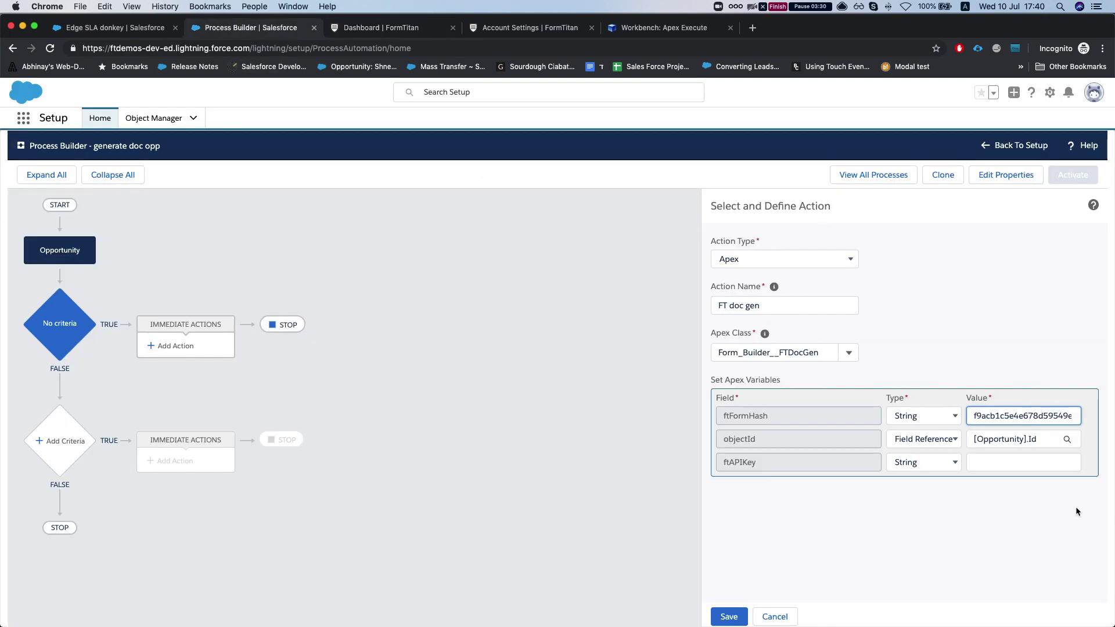
{"action": "left_click", "coordinate": [995, 465]}
{"action": "key", "text": "super+v"}
{"action": "left_click", "coordinate": [731, 617]}
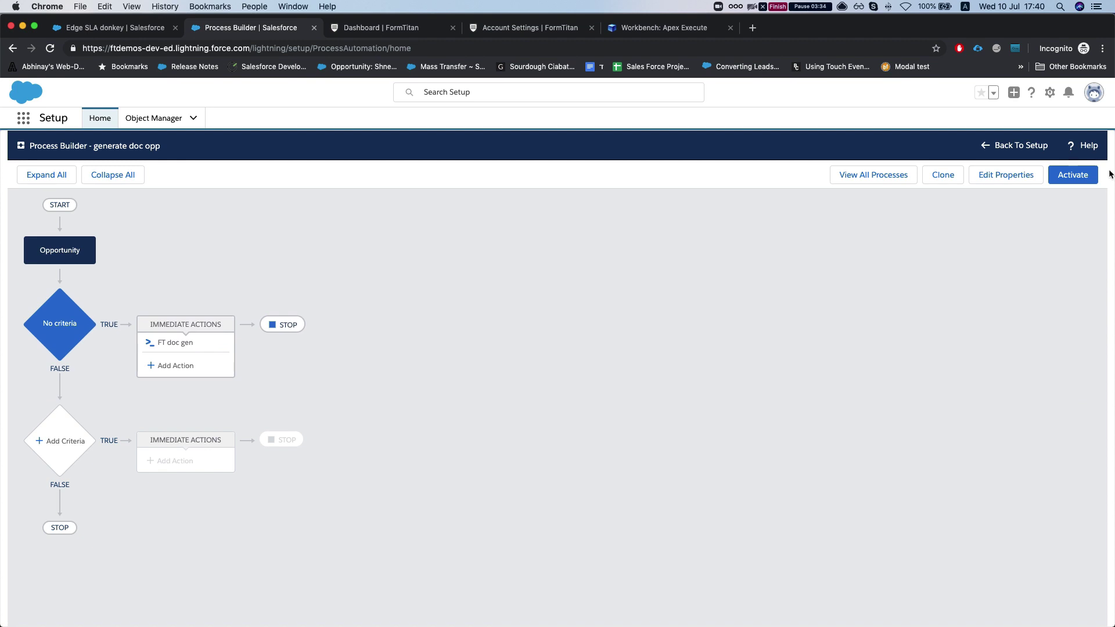
Activate the generate doc opp process and confirm the version activation
{"action": "left_click", "coordinate": [1075, 175]}
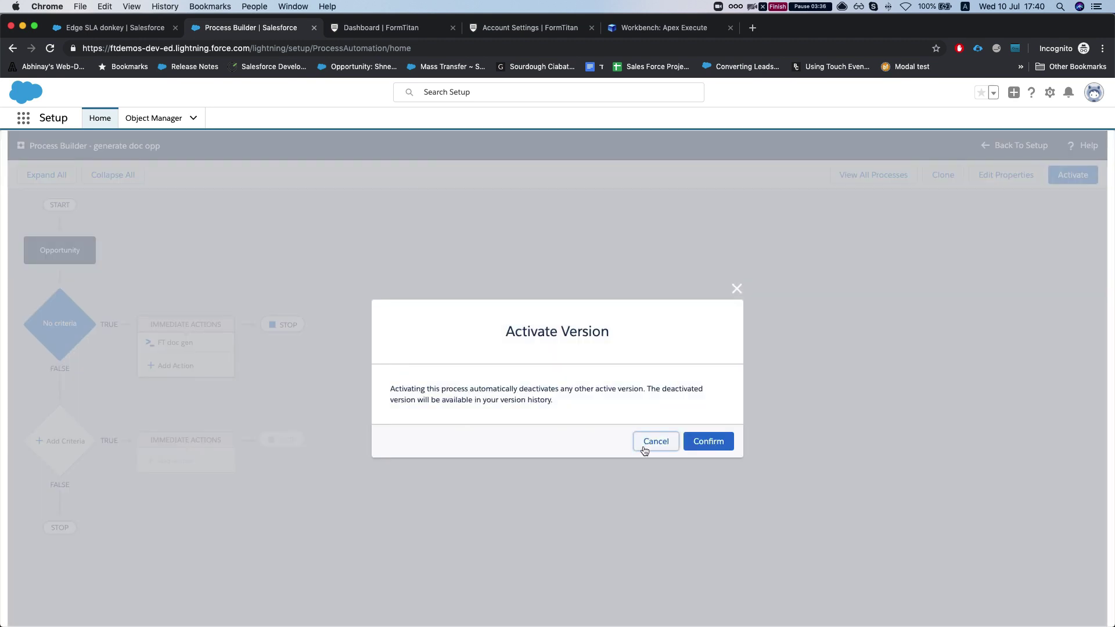
{"action": "left_click", "coordinate": [700, 446]}
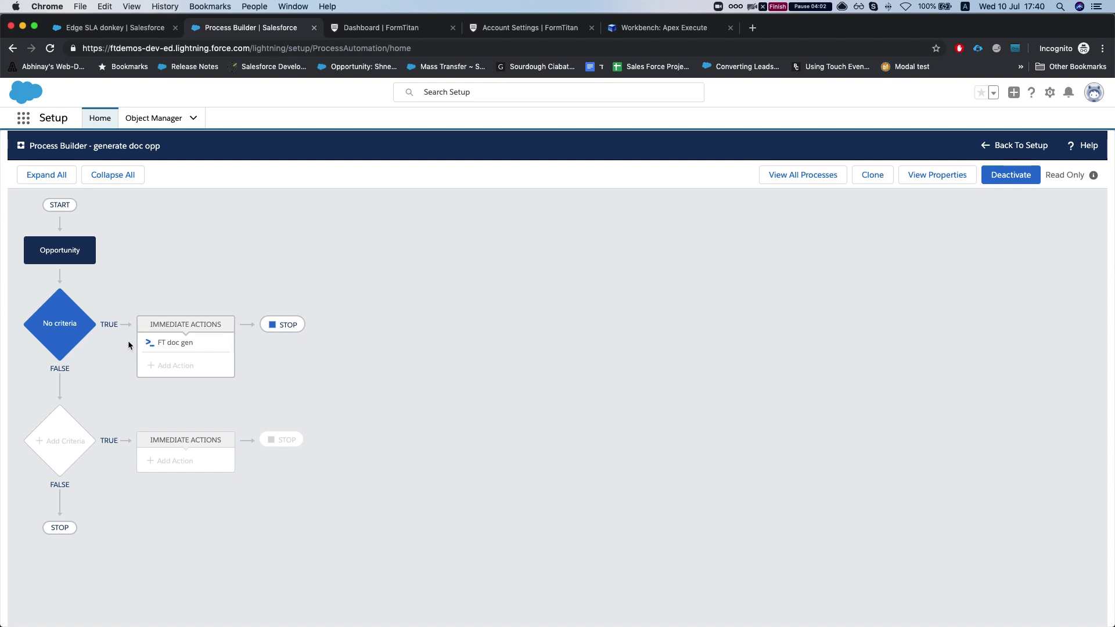
Remove 'donkey' from the Edge SLA donkey opportunity name and save it as 'Edge SLA'
{"action": "left_click", "coordinate": [117, 35]}
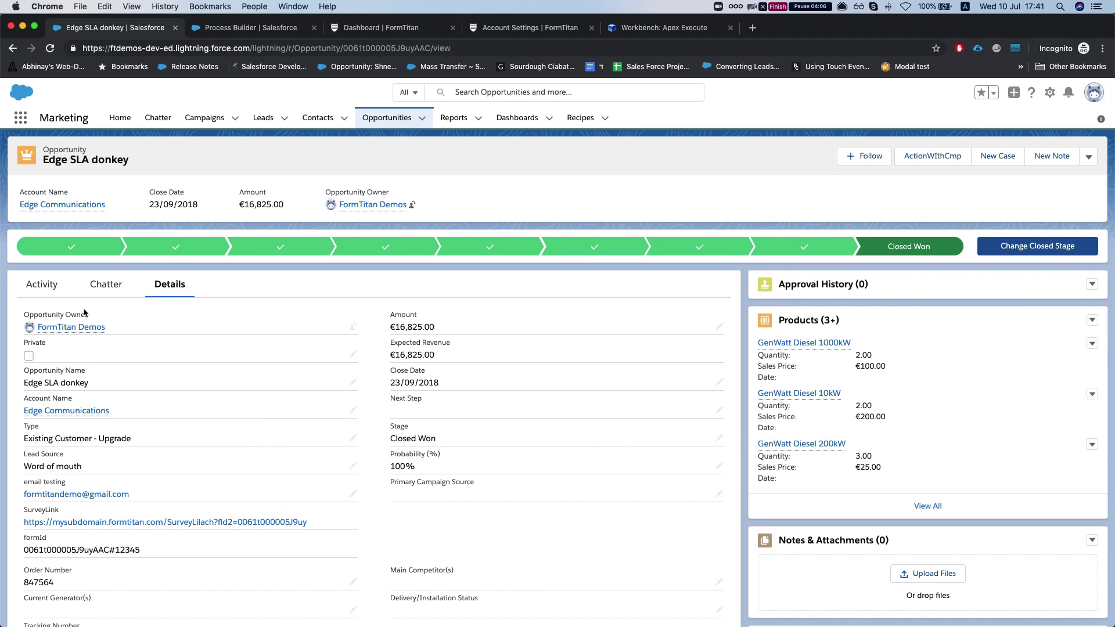
{"action": "scroll", "coordinate": [98, 354], "scroll_direction": "down", "scroll_amount": 1}
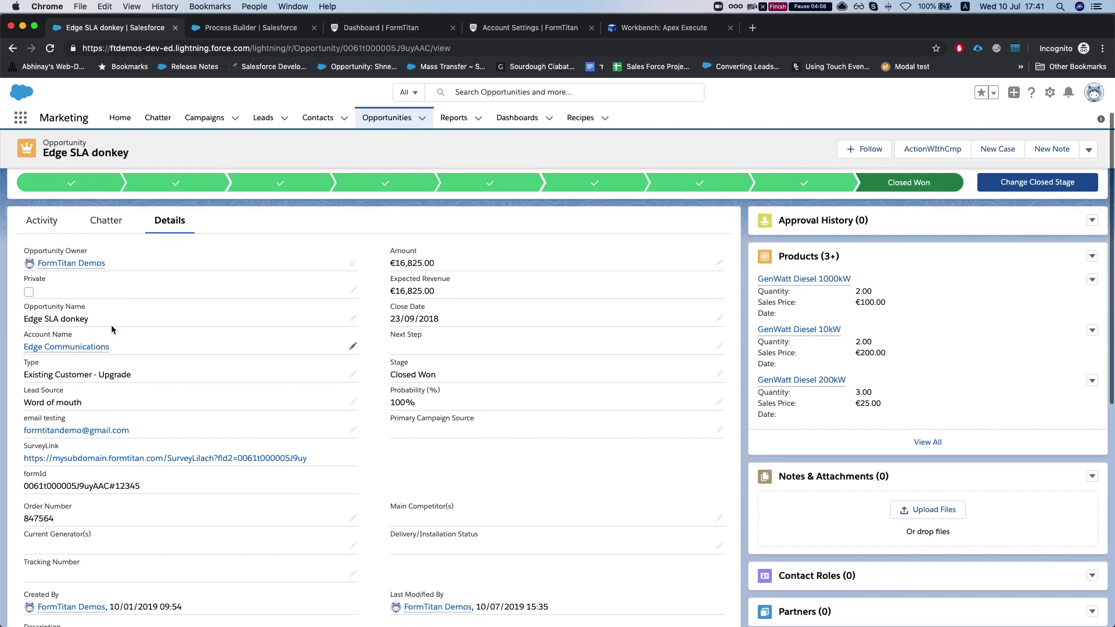
{"action": "double_click", "coordinate": [98, 344]}
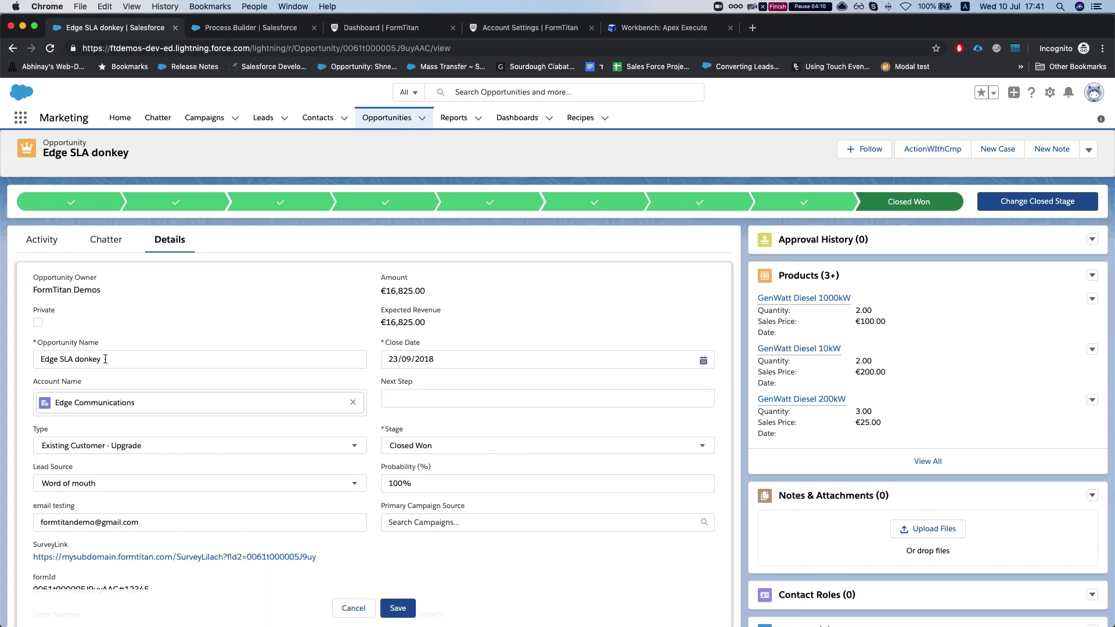
{"action": "double_click", "coordinate": [106, 359]}
{"action": "key", "text": "BackSpace"}
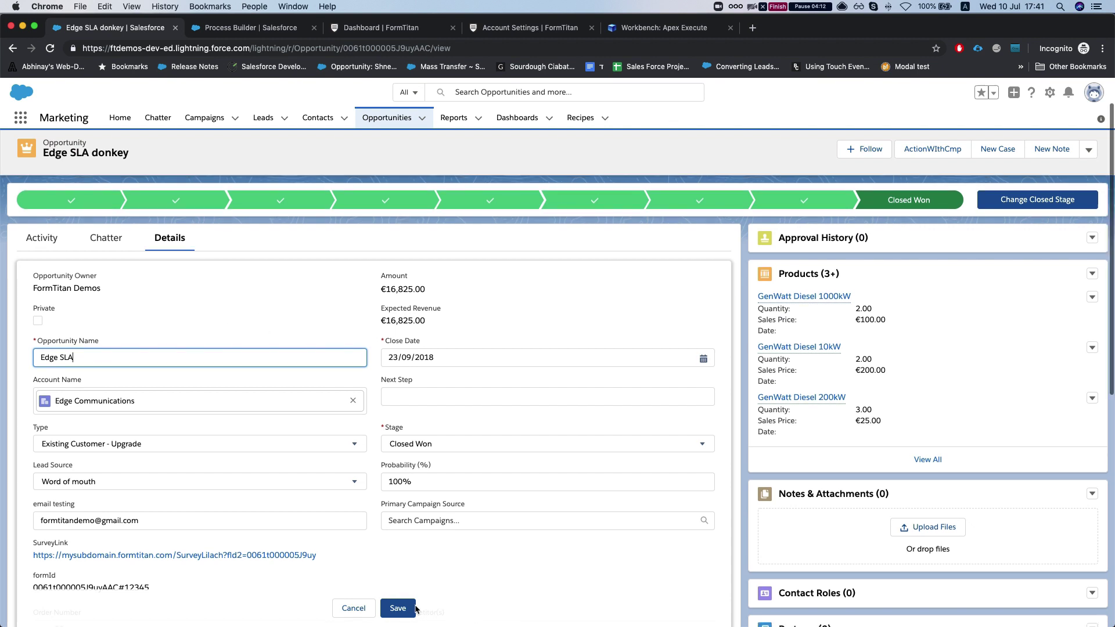
{"action": "left_click", "coordinate": [399, 609]}
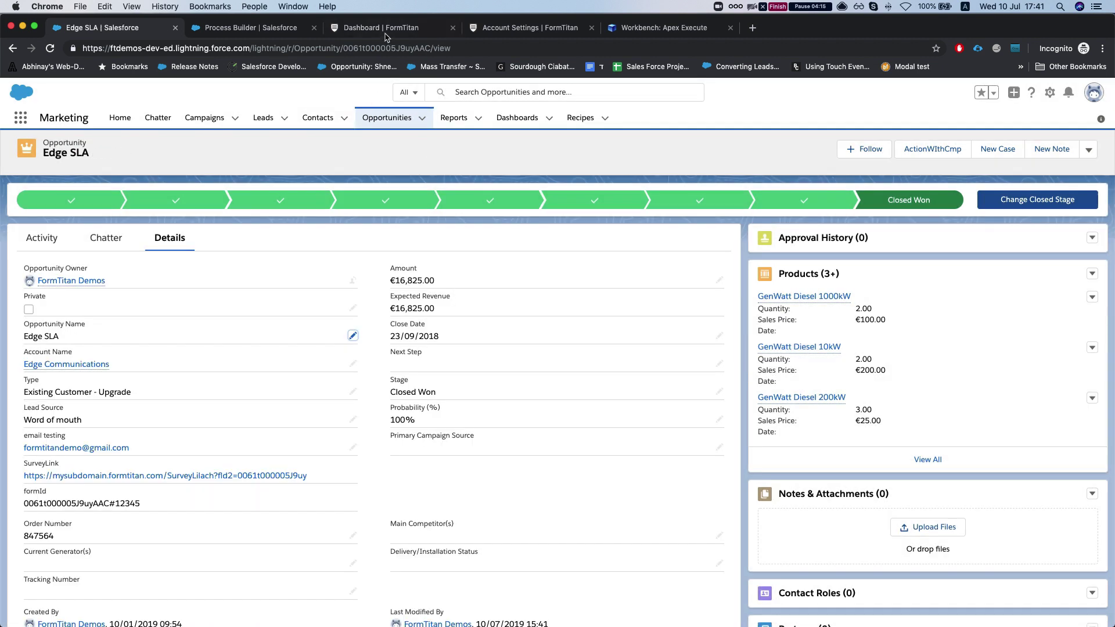
Close FormTitan's Process Builder configuration, form settings and Mapping Fields dialogs
{"action": "left_click", "coordinate": [386, 29]}
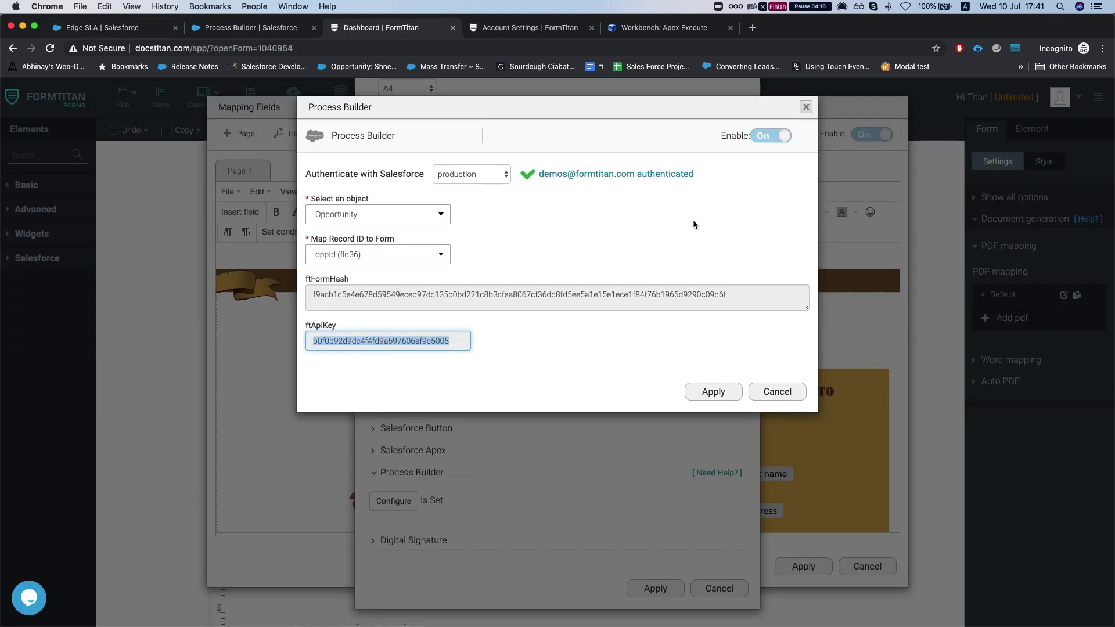
{"action": "left_click", "coordinate": [777, 391]}
{"action": "left_click", "coordinate": [719, 589]}
{"action": "left_click", "coordinate": [866, 551]}
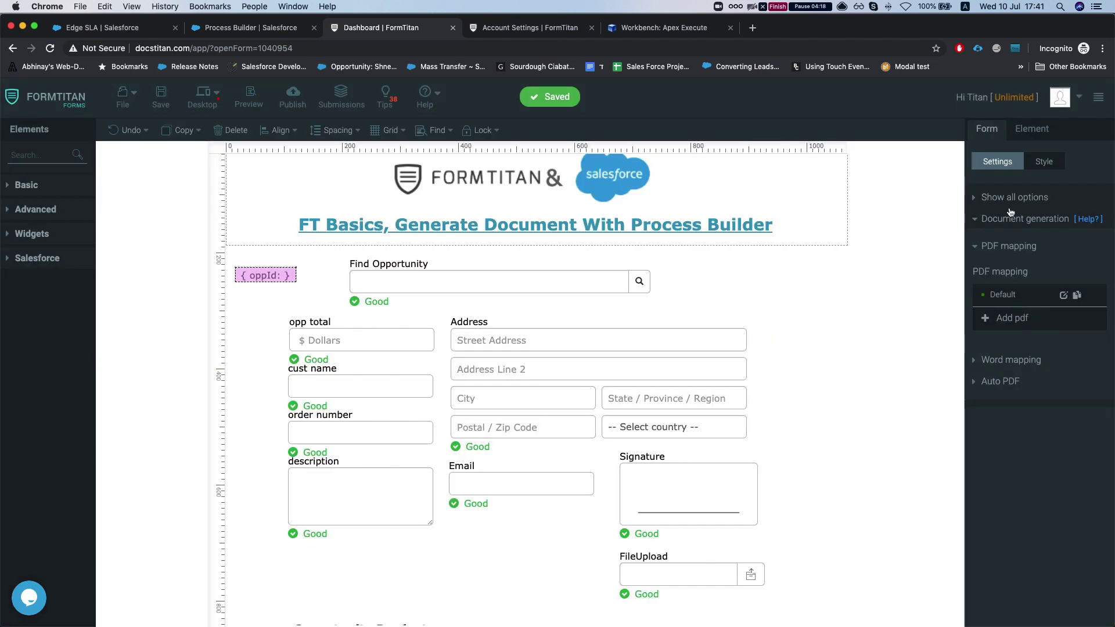
Open the integration logs from the Salesforce integration settings, closing the old account settings page
{"action": "left_click", "coordinate": [997, 224]}
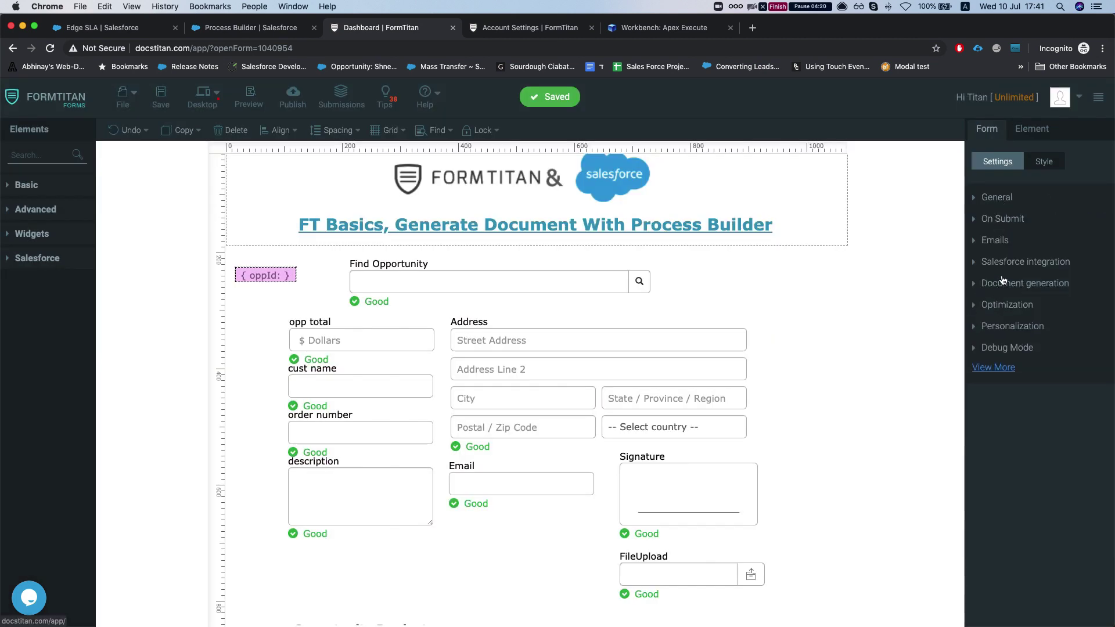
{"action": "left_click", "coordinate": [1003, 262]}
{"action": "left_click", "coordinate": [1057, 394]}
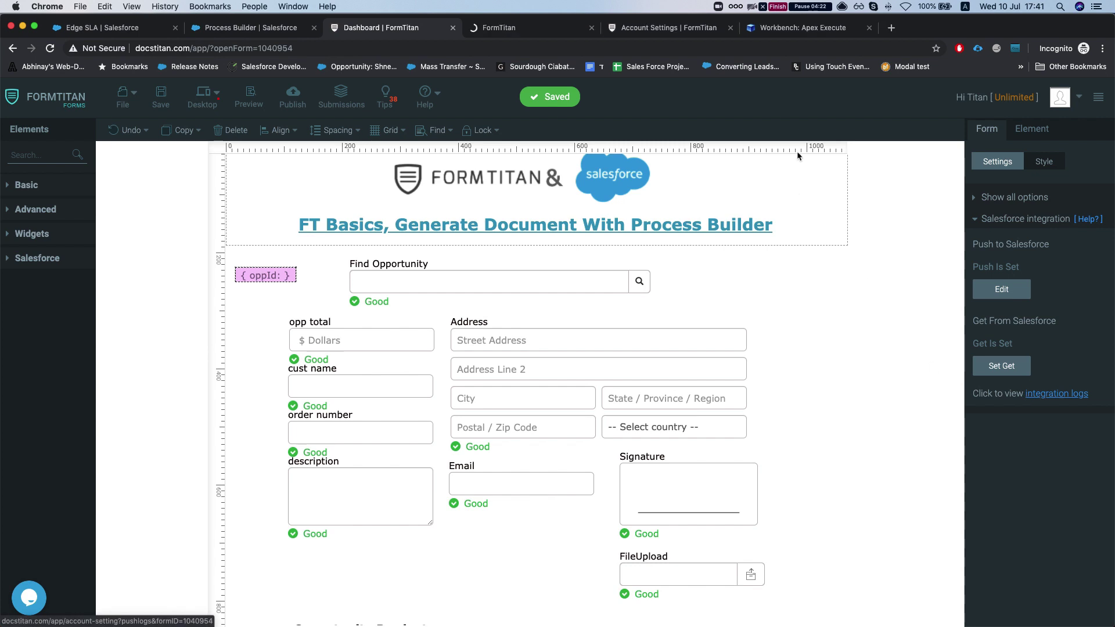
{"action": "left_click", "coordinate": [730, 27]}
Refresh the push logs, check the newest SF Apex success row, and open its Record ID link
{"action": "left_click", "coordinate": [517, 27]}
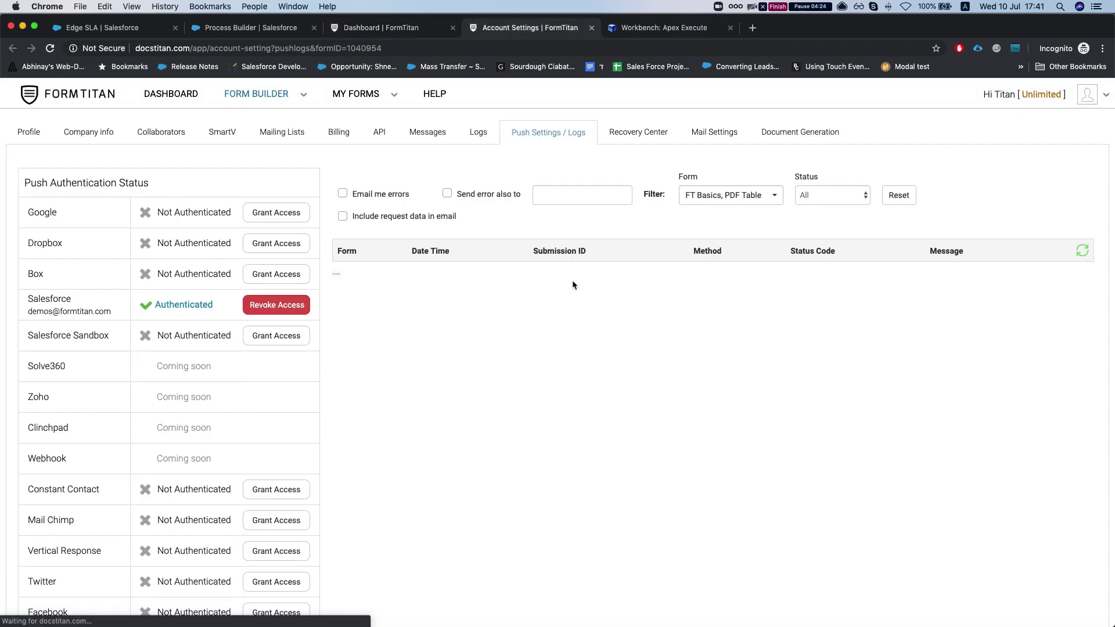
{"action": "left_click", "coordinate": [1081, 251]}
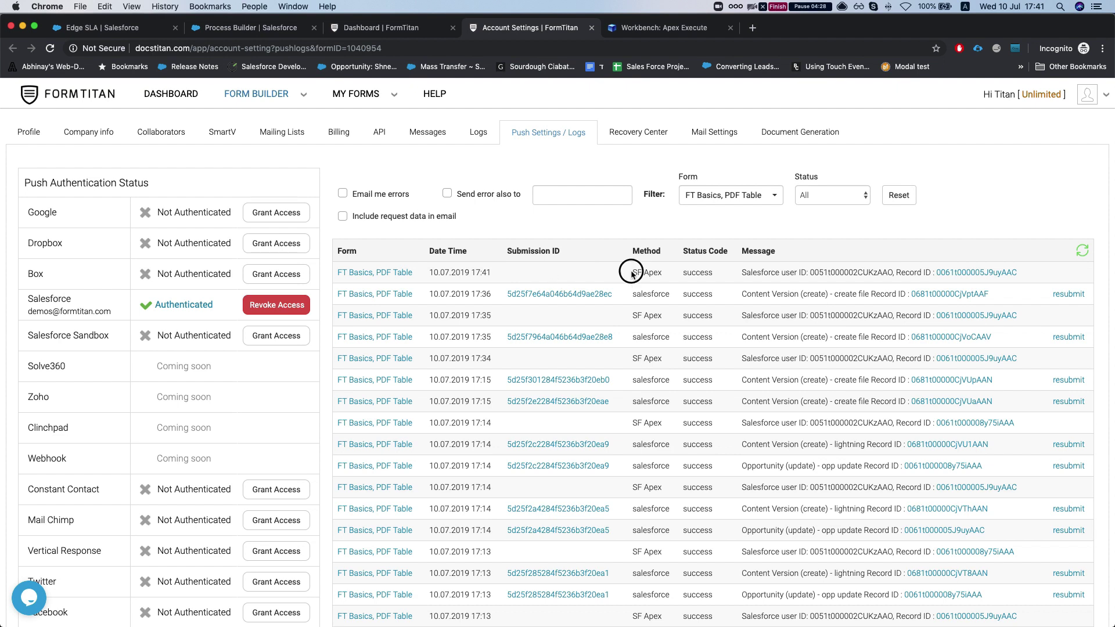
{"action": "triple_click", "coordinate": [634, 273]}
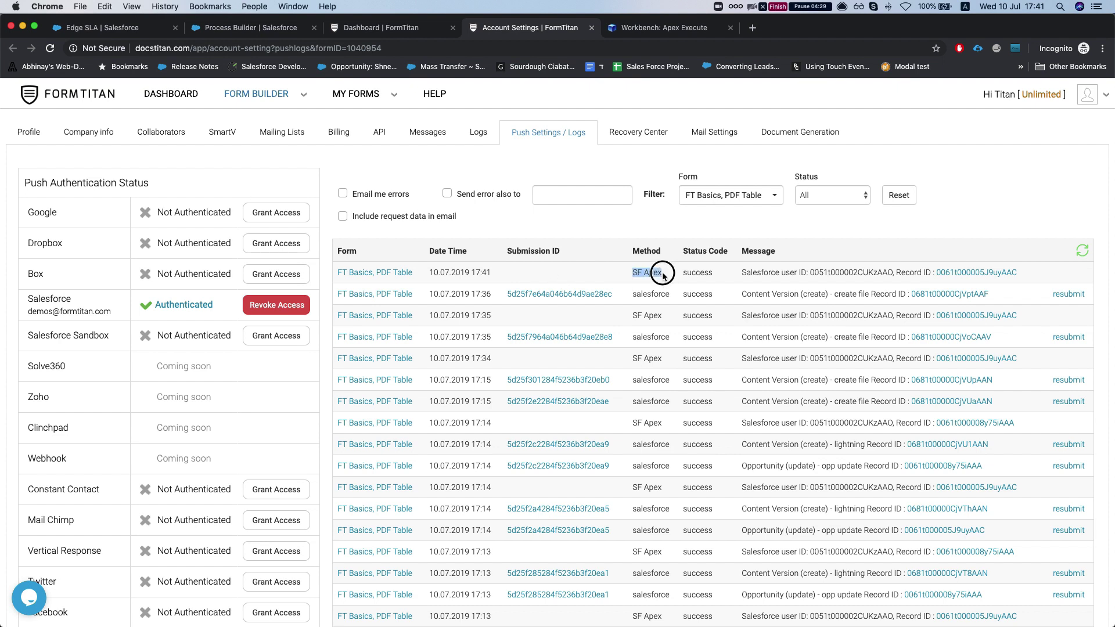
{"action": "left_click", "coordinate": [633, 275]}
{"action": "left_click", "coordinate": [965, 273]}
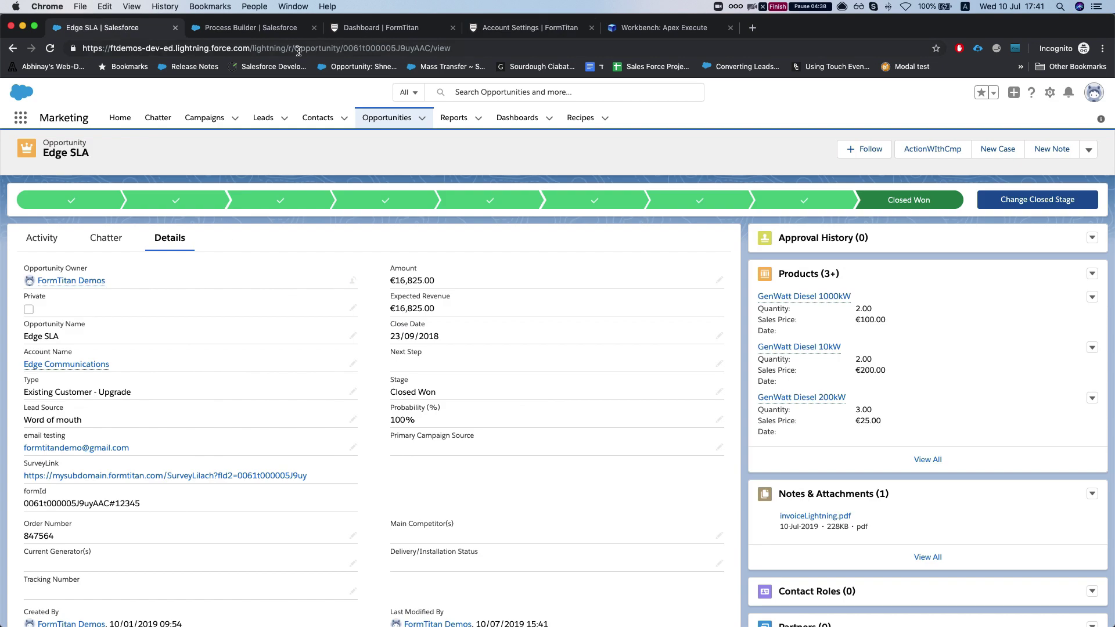
Check the record ID in the address bar and look over the Process Builder and FormTitan tabs
{"action": "double_click", "coordinate": [370, 49]}
{"action": "left_click", "coordinate": [372, 49]}
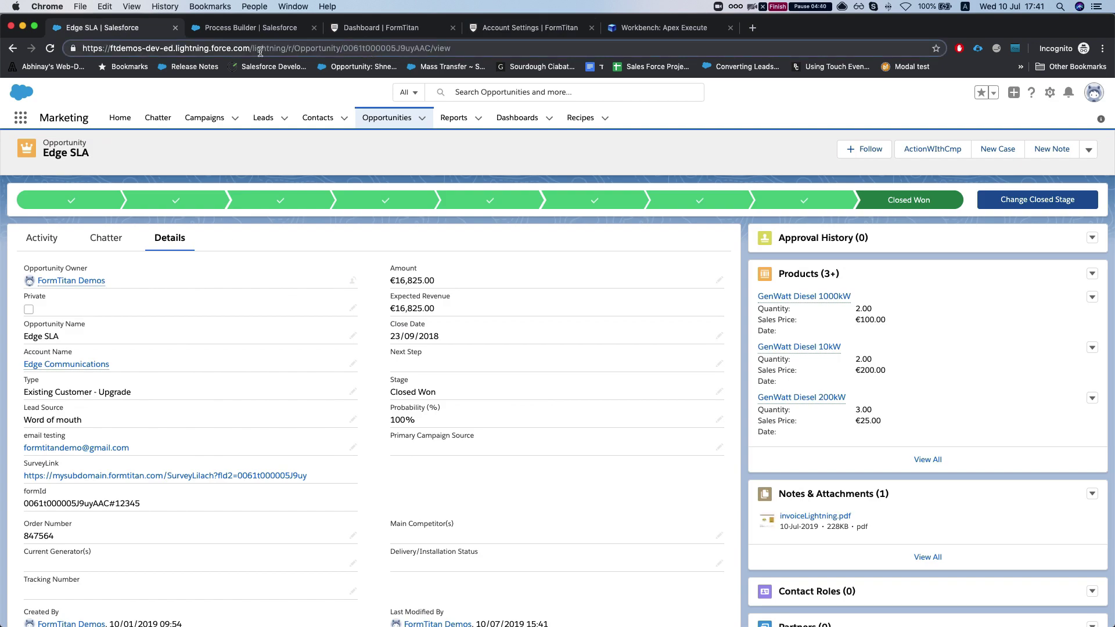
{"action": "left_click", "coordinate": [237, 29]}
{"action": "left_click", "coordinate": [372, 30]}
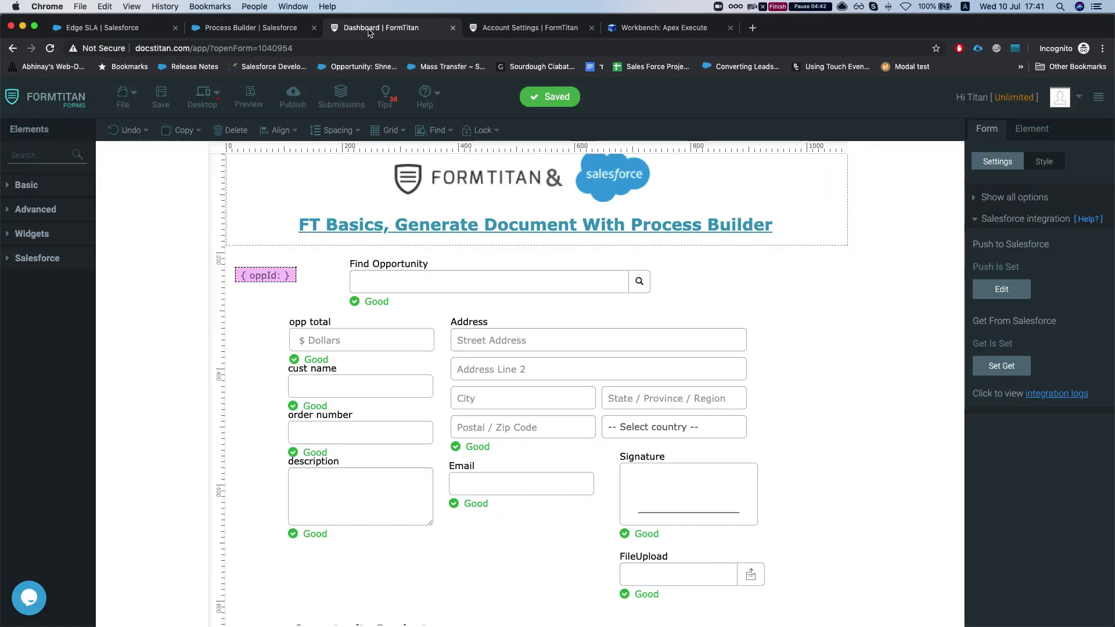
{"action": "left_click", "coordinate": [498, 29]}
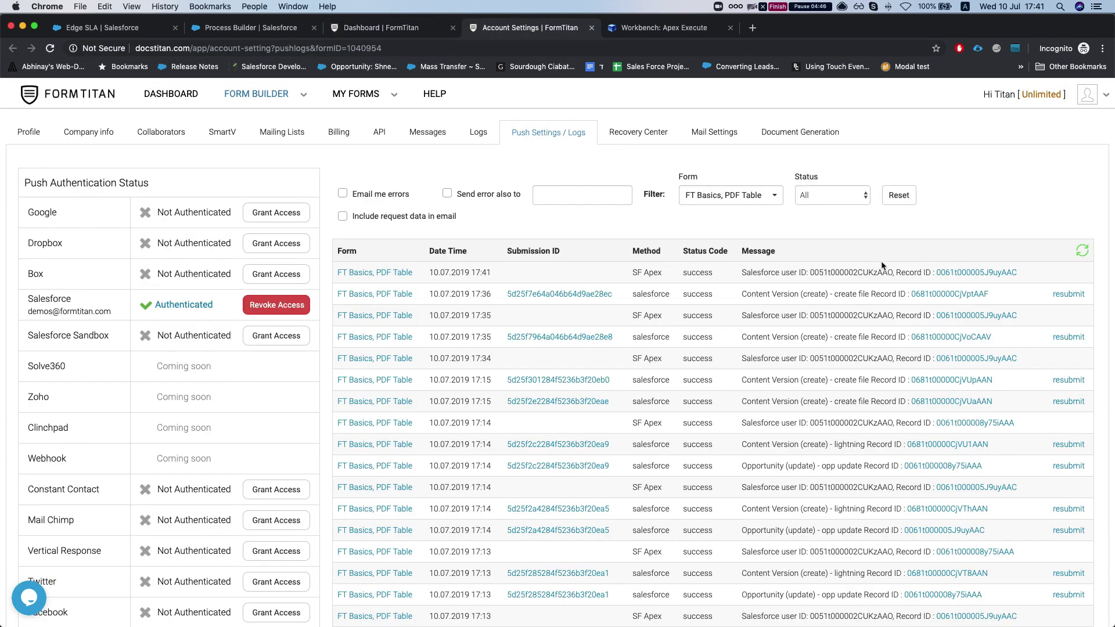
Preview invoiceLightning.pdf on the Edge SLA opportunity, scroll through it, and close it
{"action": "left_click", "coordinate": [78, 28]}
{"action": "scroll", "coordinate": [697, 316], "scroll_direction": "down", "scroll_amount": 5}
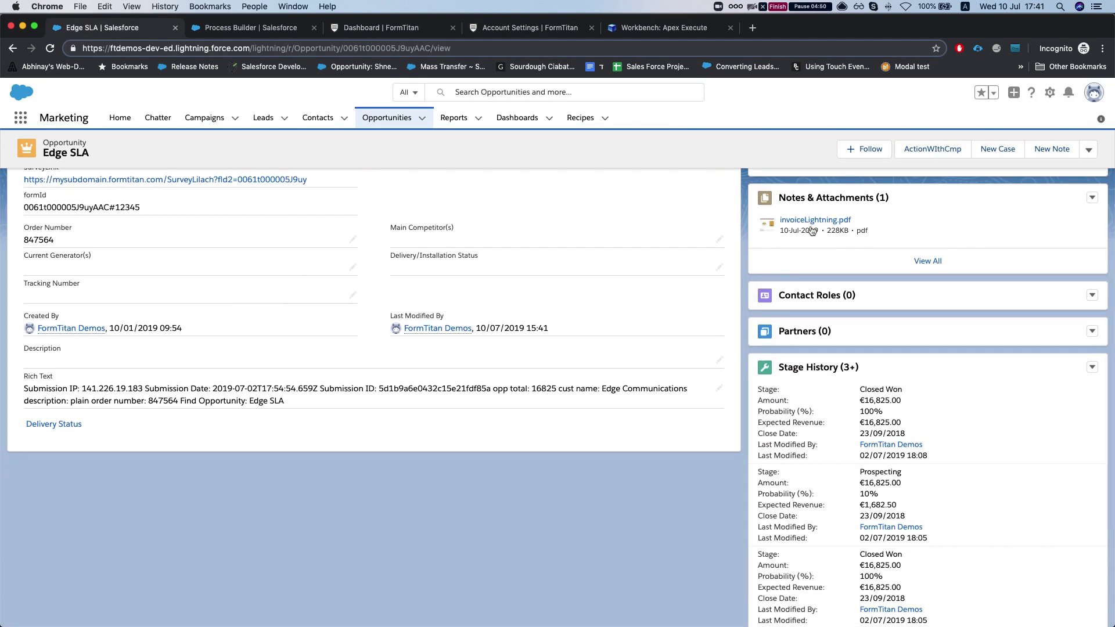
{"action": "left_click", "coordinate": [762, 225]}
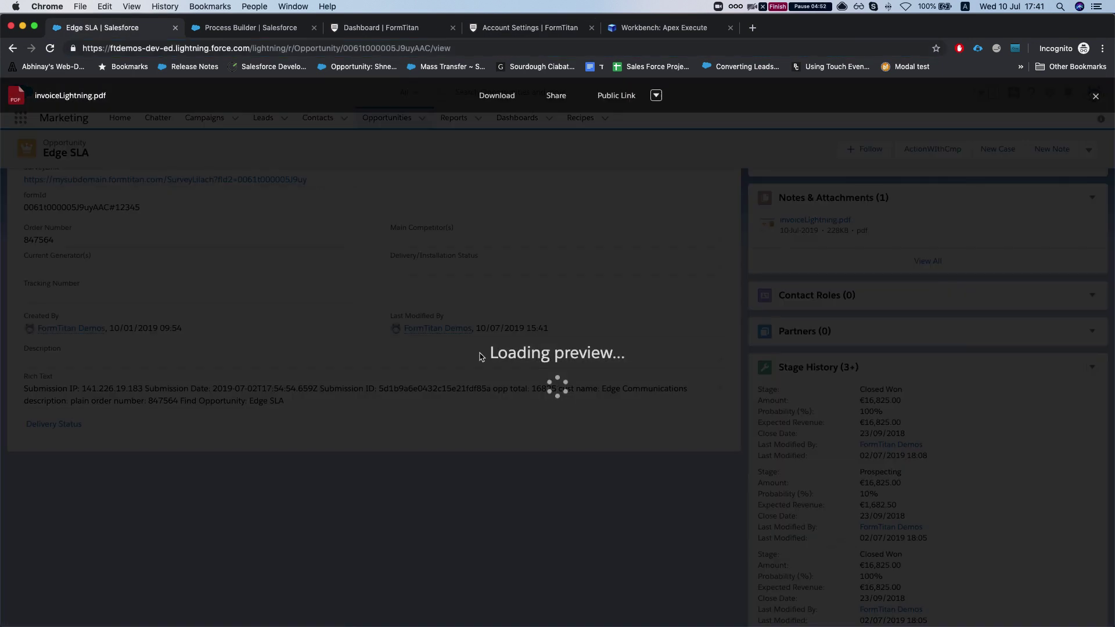
{"action": "scroll", "coordinate": [548, 404], "scroll_direction": "down", "scroll_amount": 10}
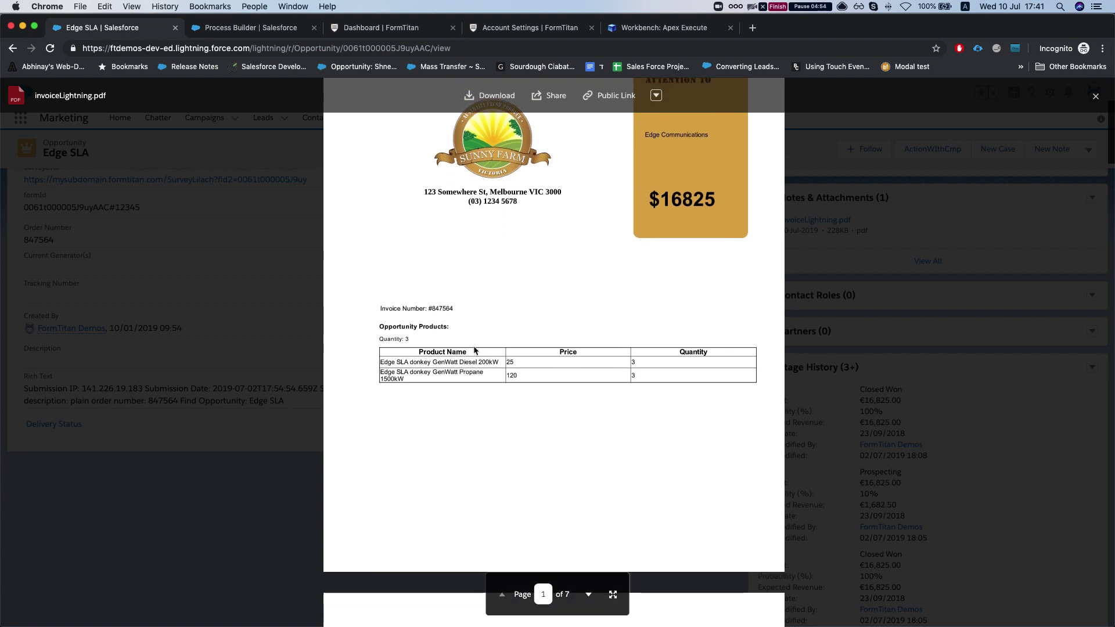
{"action": "scroll", "coordinate": [493, 351], "scroll_direction": "down", "scroll_amount": 20}
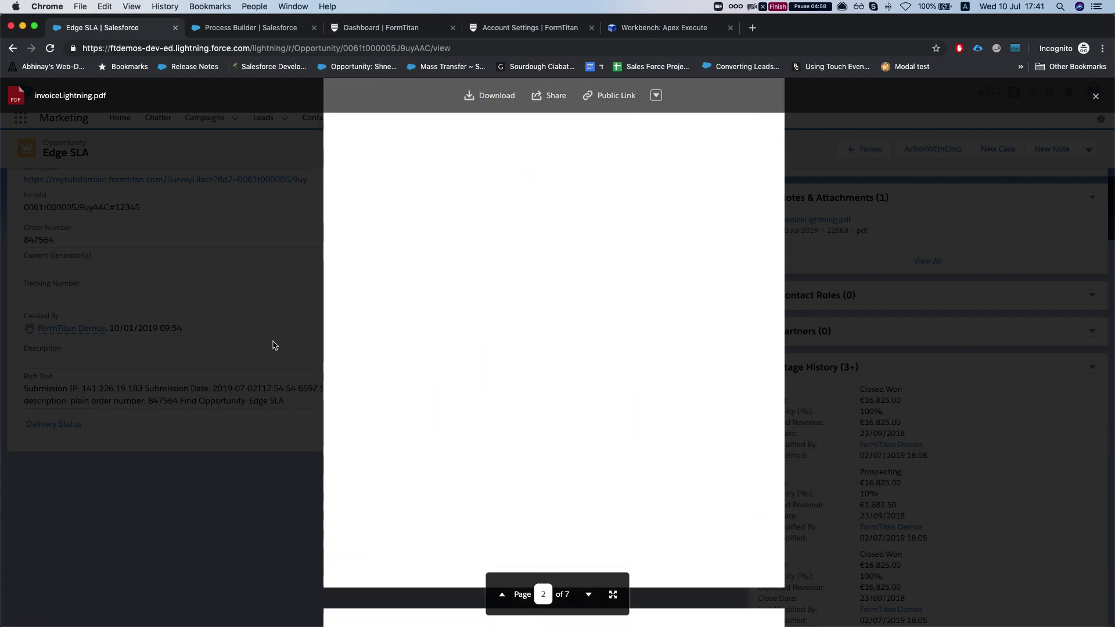
{"action": "left_click", "coordinate": [263, 346]}
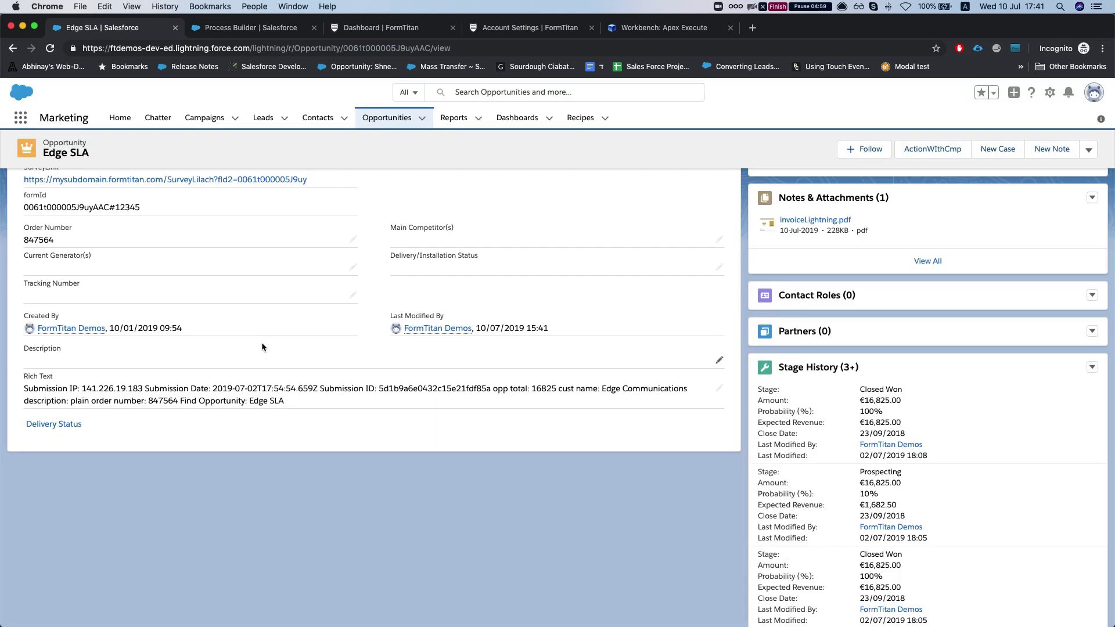
Enlarge the Workbench Apex code box and highlight the opportunity list declaration
{"action": "left_click", "coordinate": [647, 33]}
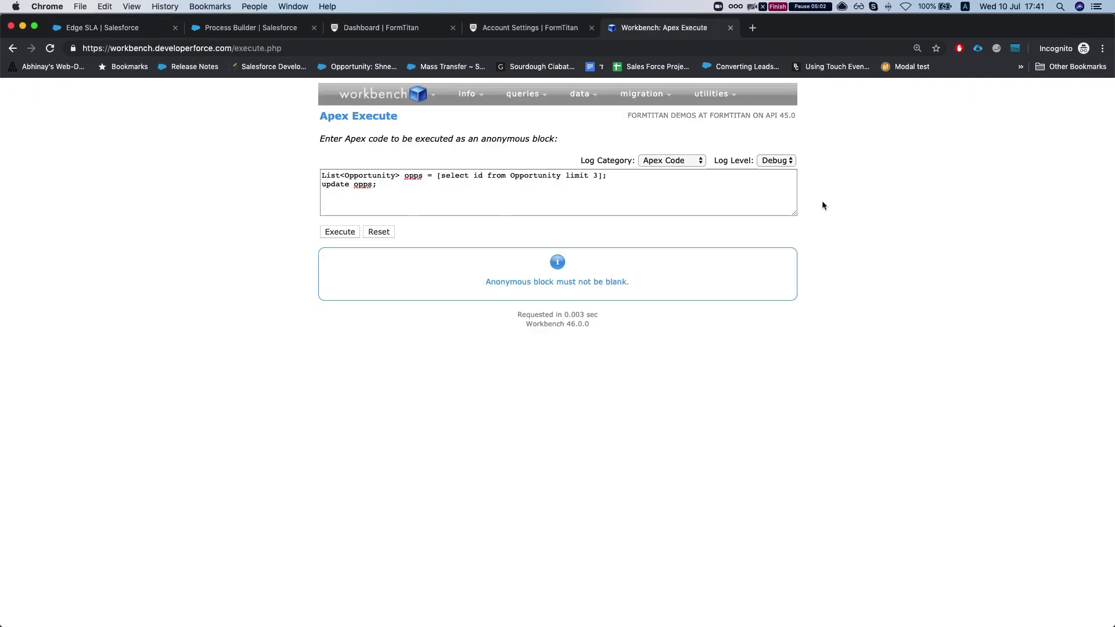
{"action": "left_click_drag", "start_coordinate": [793, 215], "coordinate": [859, 279]}
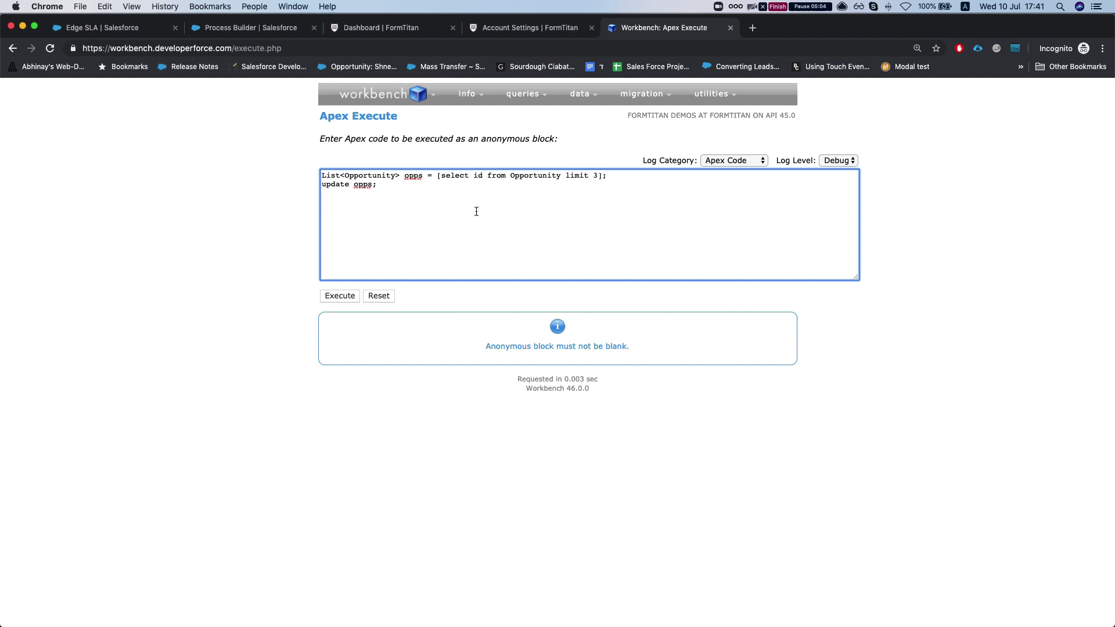
{"action": "left_click_drag", "start_coordinate": [323, 176], "coordinate": [632, 176]}
{"action": "left_click", "coordinate": [632, 176]}
{"action": "left_click_drag", "start_coordinate": [322, 177], "coordinate": [440, 177]}
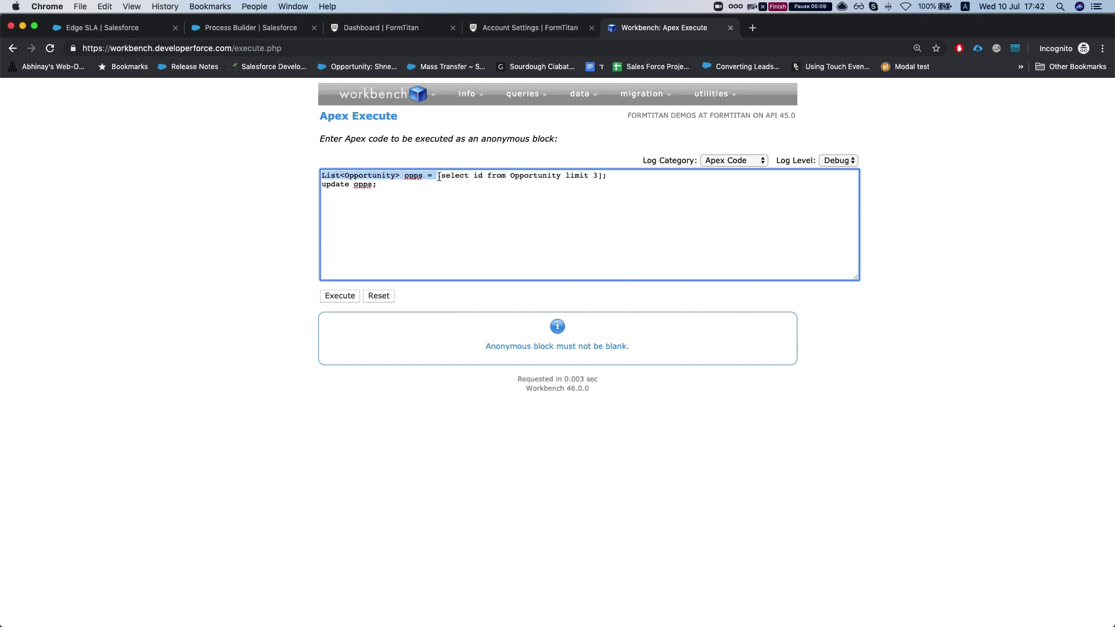
Point out the query's limit of 3 and the update of opps, then select all the code
{"action": "left_click", "coordinate": [591, 173]}
{"action": "left_click", "coordinate": [569, 175]}
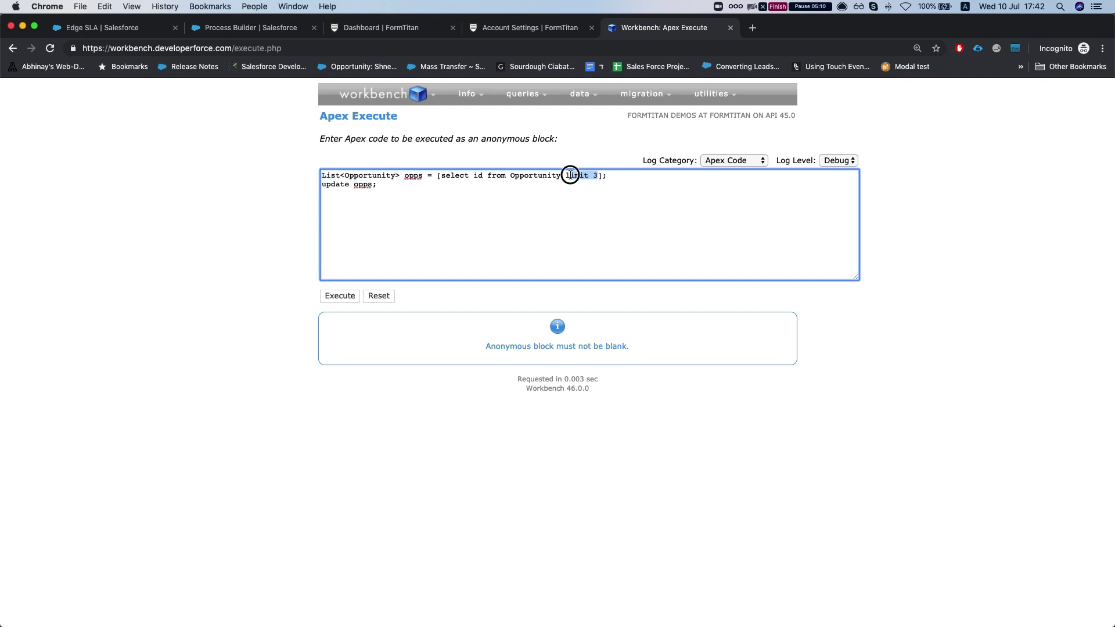
{"action": "double_click", "coordinate": [363, 188]}
{"action": "key", "text": "End"}
{"action": "key", "text": "super+a"}
Execute the Apex block and log back into Workbench with Salesforce on Production
{"action": "left_click", "coordinate": [355, 176]}
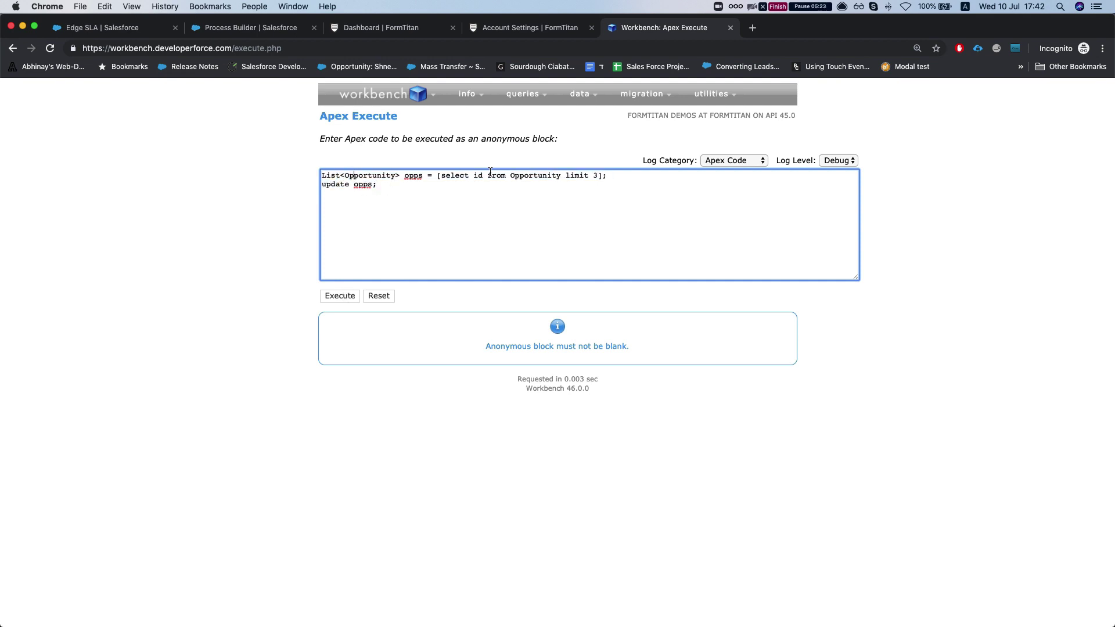
{"action": "left_click", "coordinate": [341, 297]}
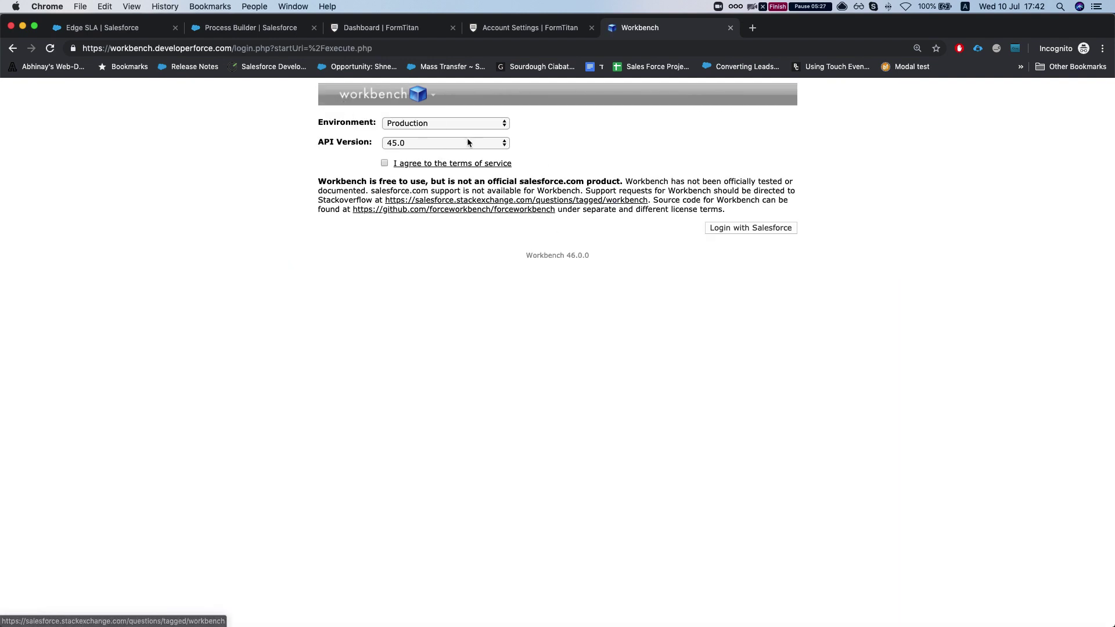
{"action": "left_click", "coordinate": [420, 124]}
{"action": "left_click", "coordinate": [420, 123]}
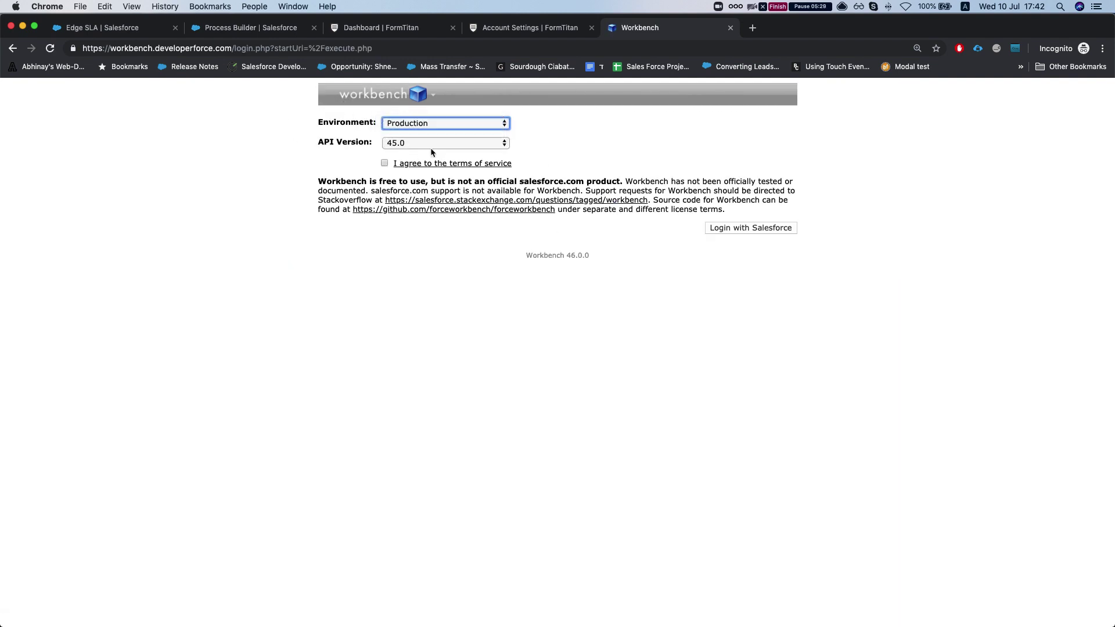
{"action": "left_click", "coordinate": [385, 163]}
{"action": "left_click", "coordinate": [741, 225]}
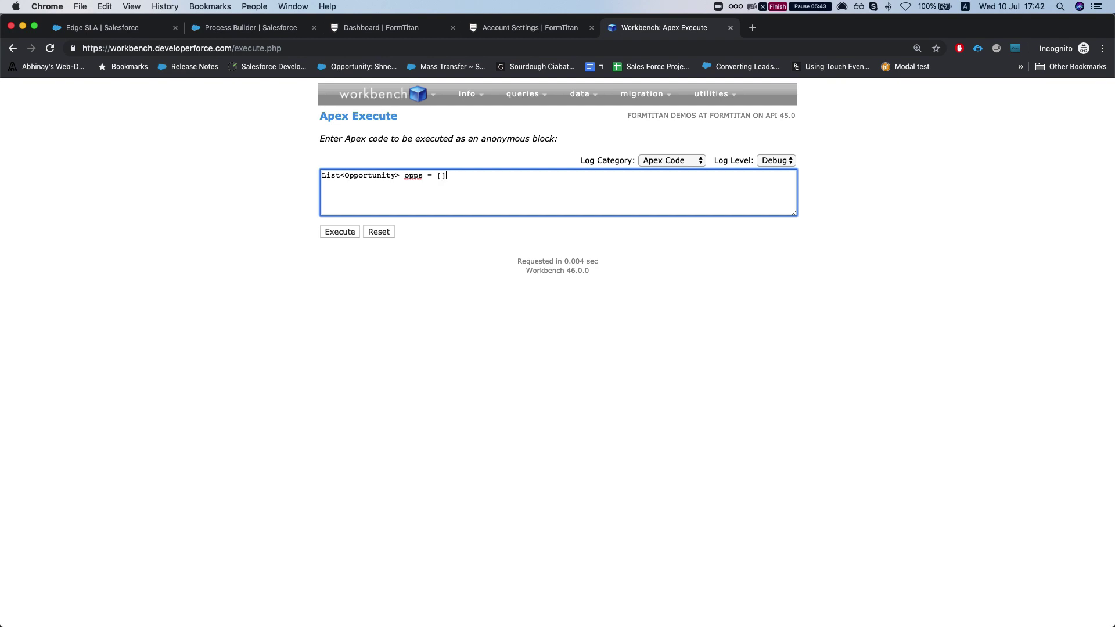
Re-enter the opportunity query, execute it, and confirm Workflow:Opportunity fired in the log
{"action": "type", "text": "elect id from opportunity limit 3"}
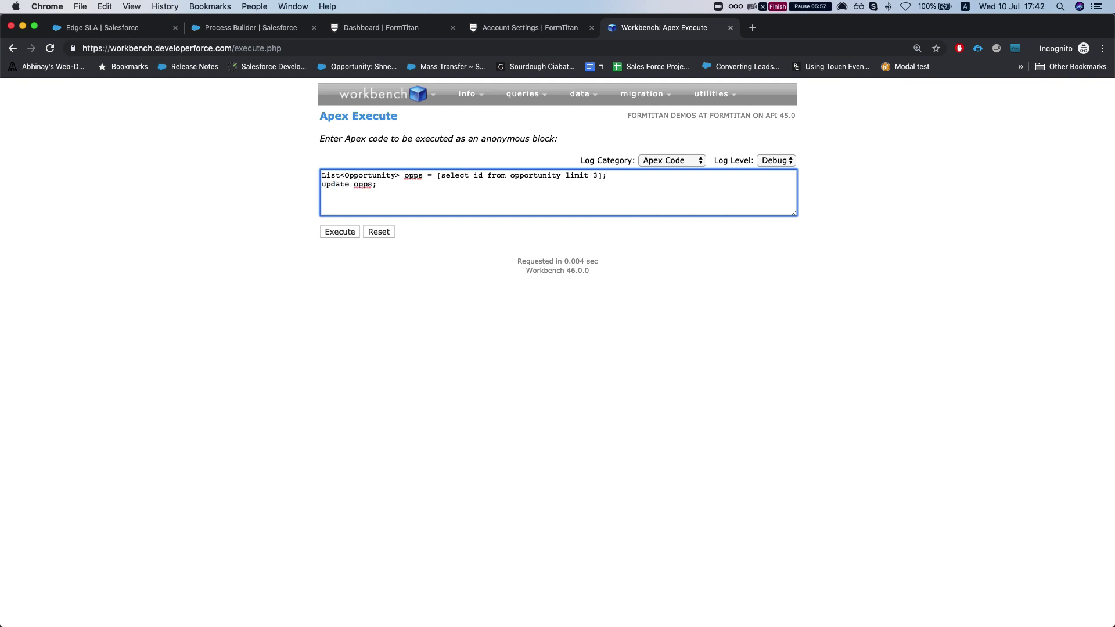
{"action": "key", "text": "super+a"}
{"action": "left_click", "coordinate": [340, 232]}
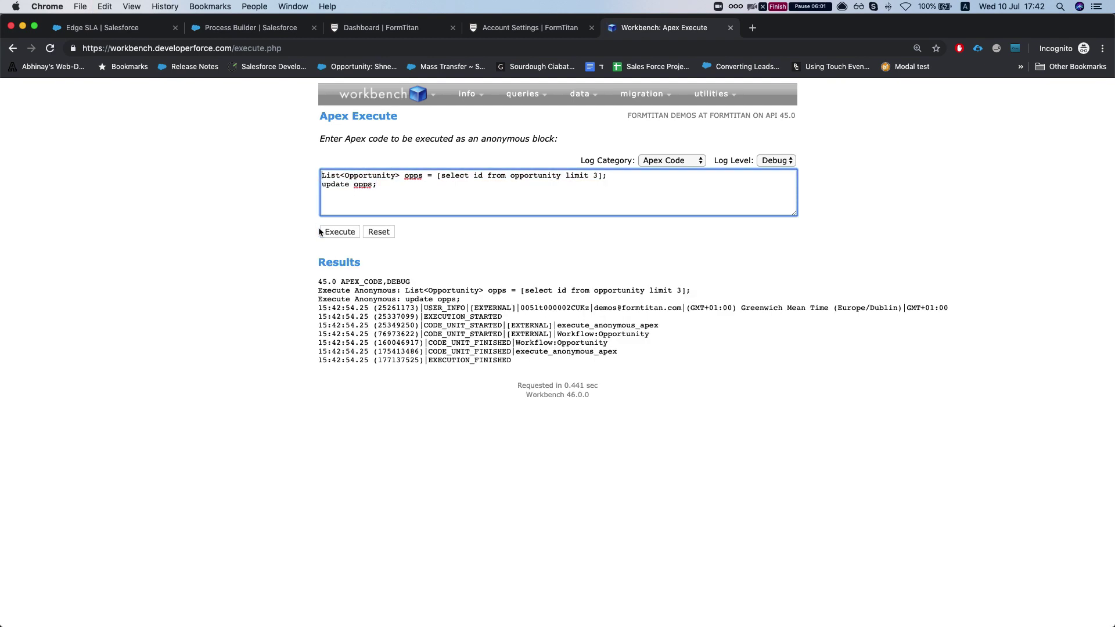
{"action": "double_click", "coordinate": [543, 343]}
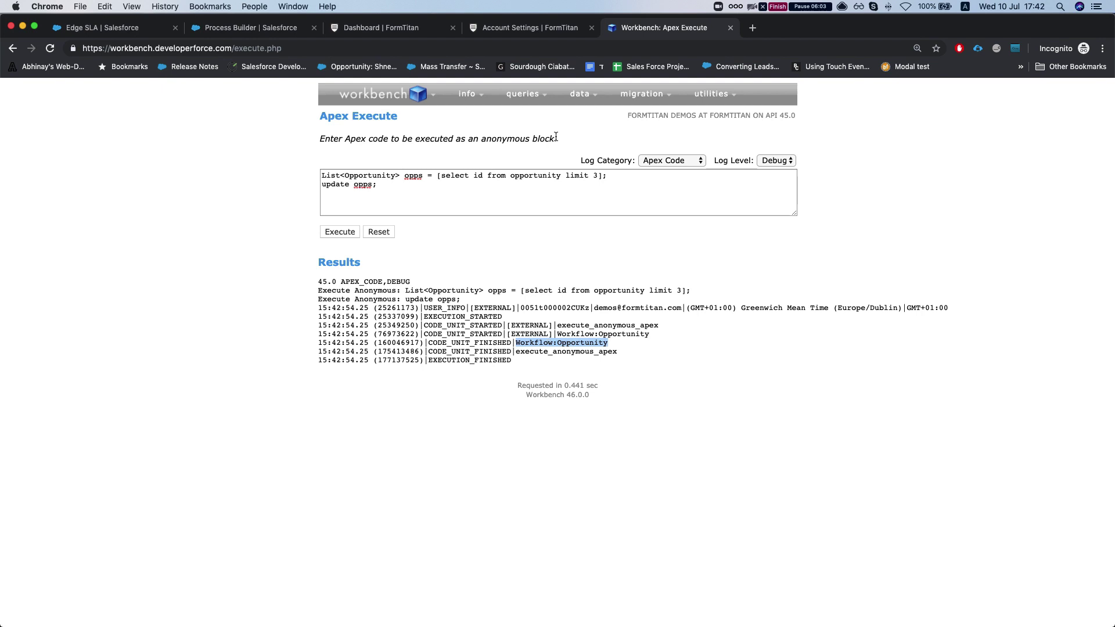
{"action": "left_click", "coordinate": [489, 33]}
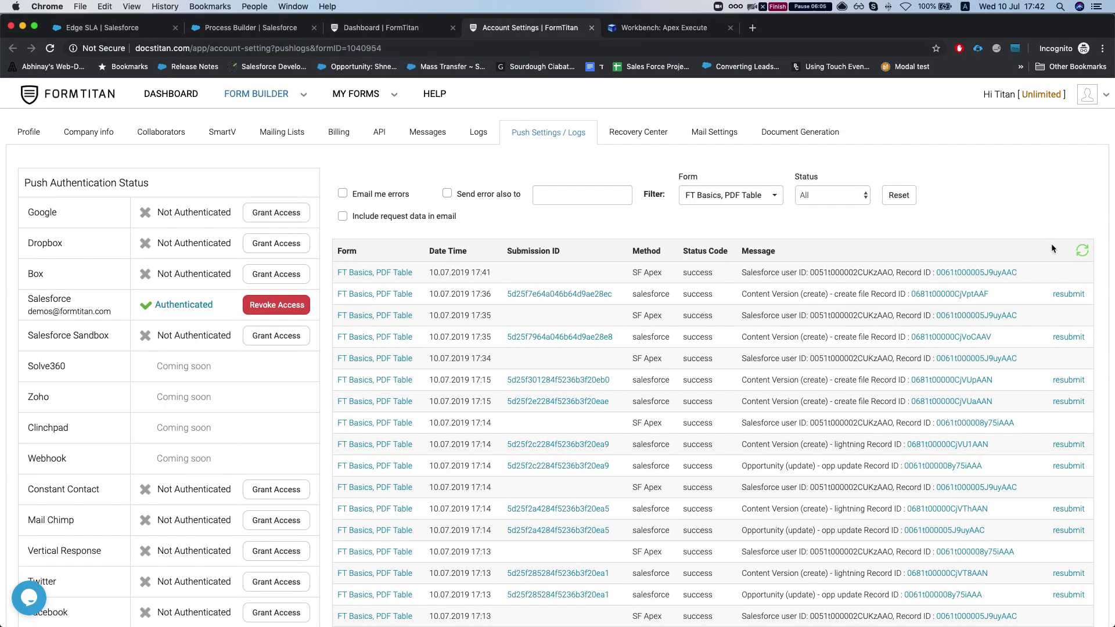
Refresh the FormTitan push logs and inspect the new SF Apex method entries
{"action": "left_click", "coordinate": [1082, 250]}
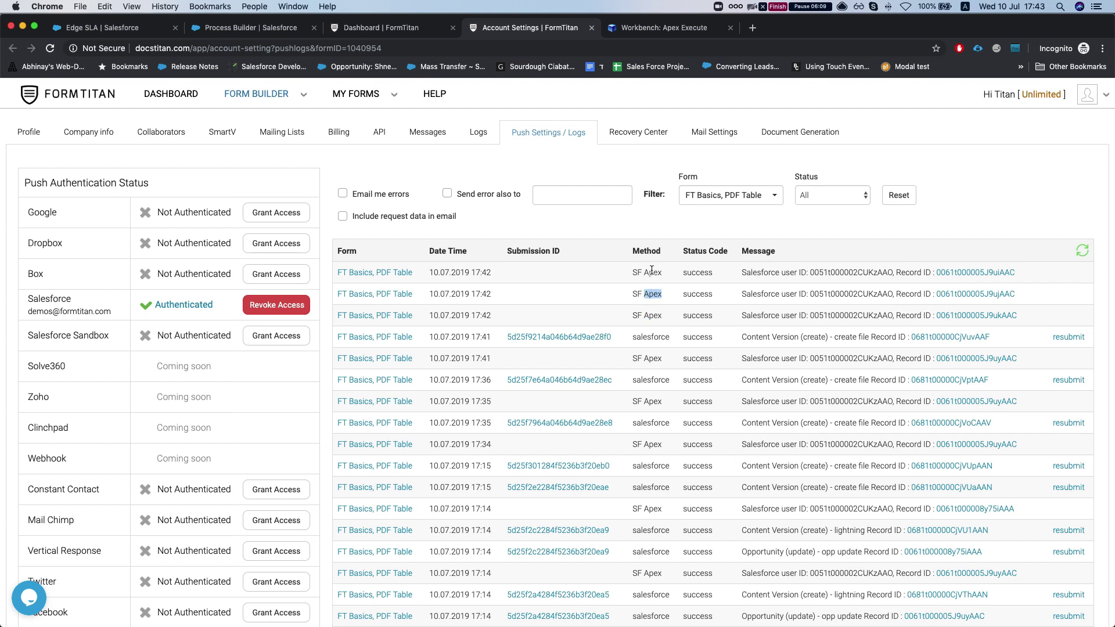
{"action": "double_click", "coordinate": [652, 272]}
{"action": "triple_click", "coordinate": [651, 271]}
{"action": "left_click", "coordinate": [649, 314]}
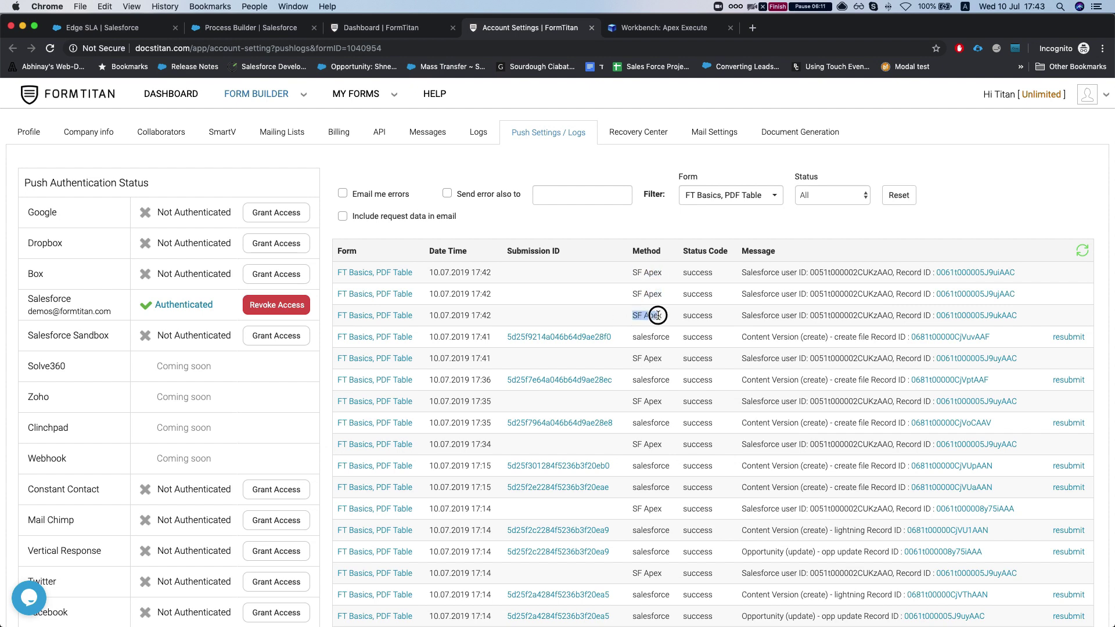
{"action": "left_click_drag", "start_coordinate": [633, 292], "coordinate": [649, 294]}
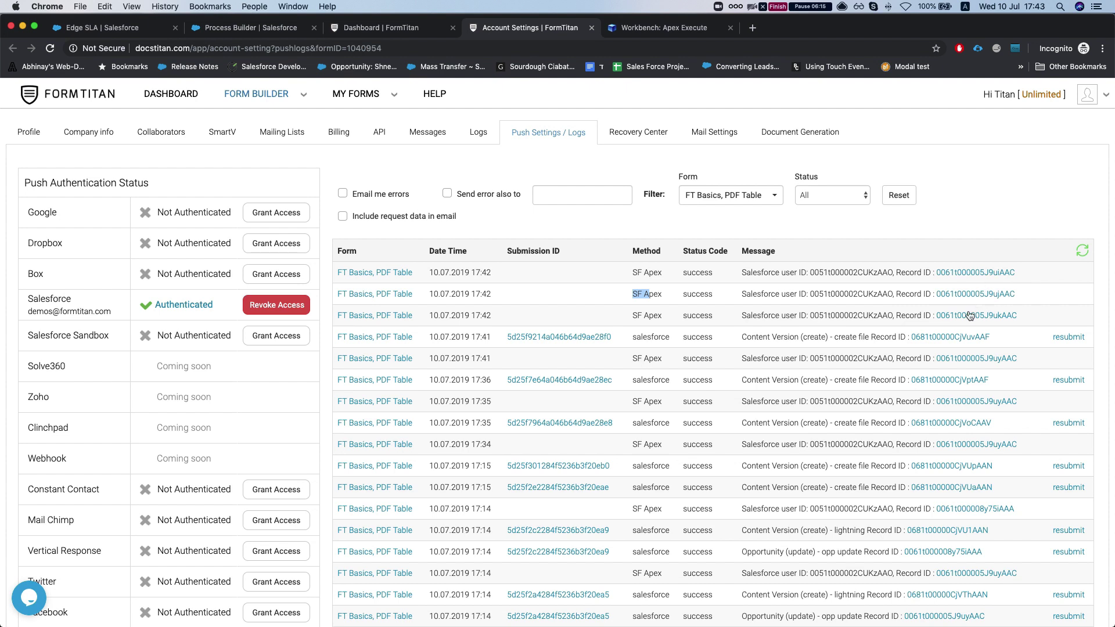
{"action": "left_click", "coordinate": [712, 294]}
Refresh the logs again, check a row's message, then return to the Edge SLA opportunity
{"action": "left_click", "coordinate": [1081, 251]}
{"action": "left_click_drag", "start_coordinate": [803, 340], "coordinate": [749, 338]}
{"action": "left_click", "coordinate": [736, 272]}
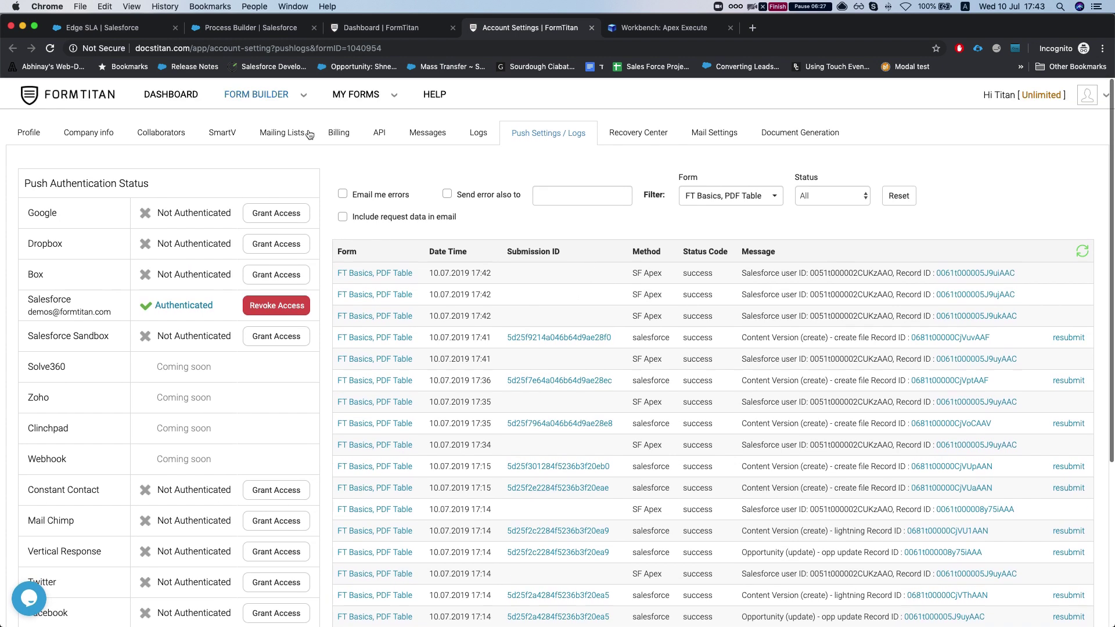
{"action": "left_click", "coordinate": [133, 33]}
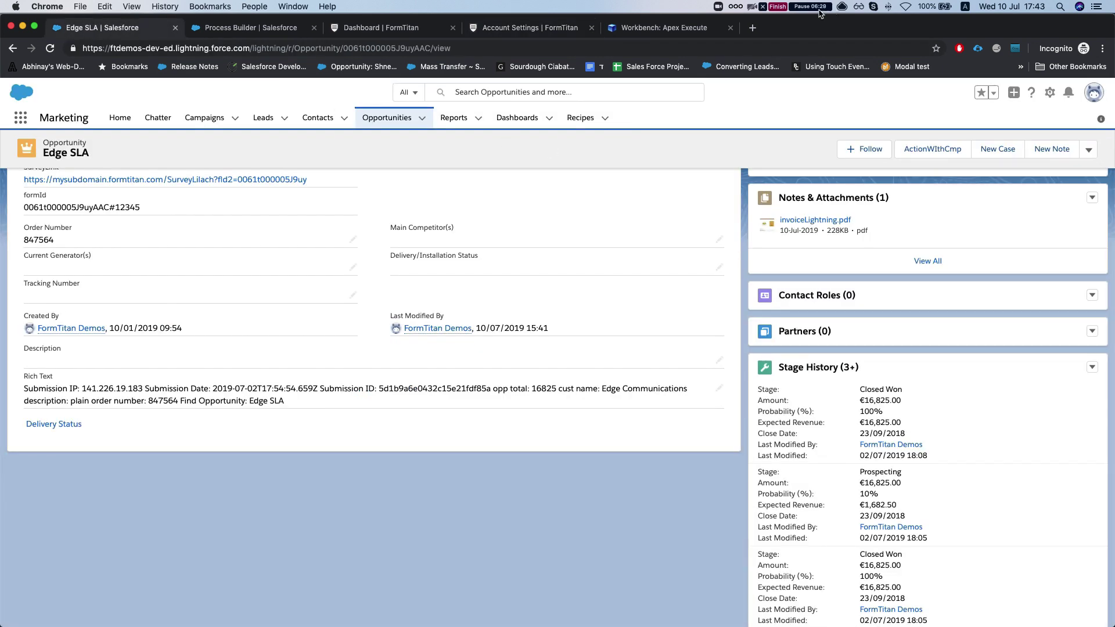